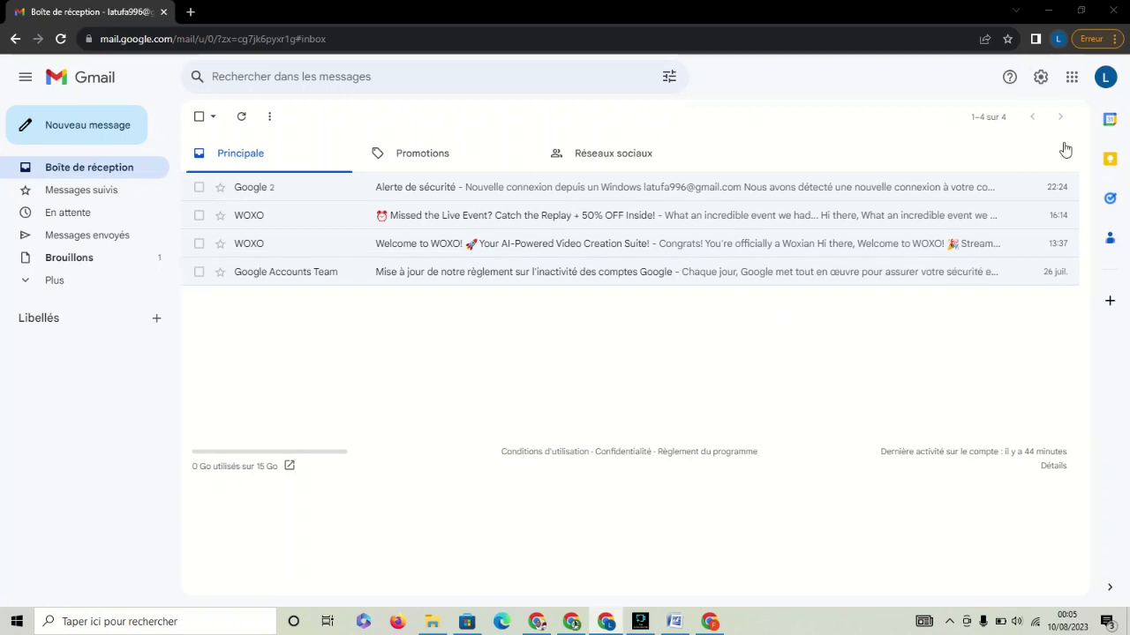
Change the undo-send delay from 5 to 20 seconds in General settings and save.
{"action": "left_click", "coordinate": [1042, 78]}
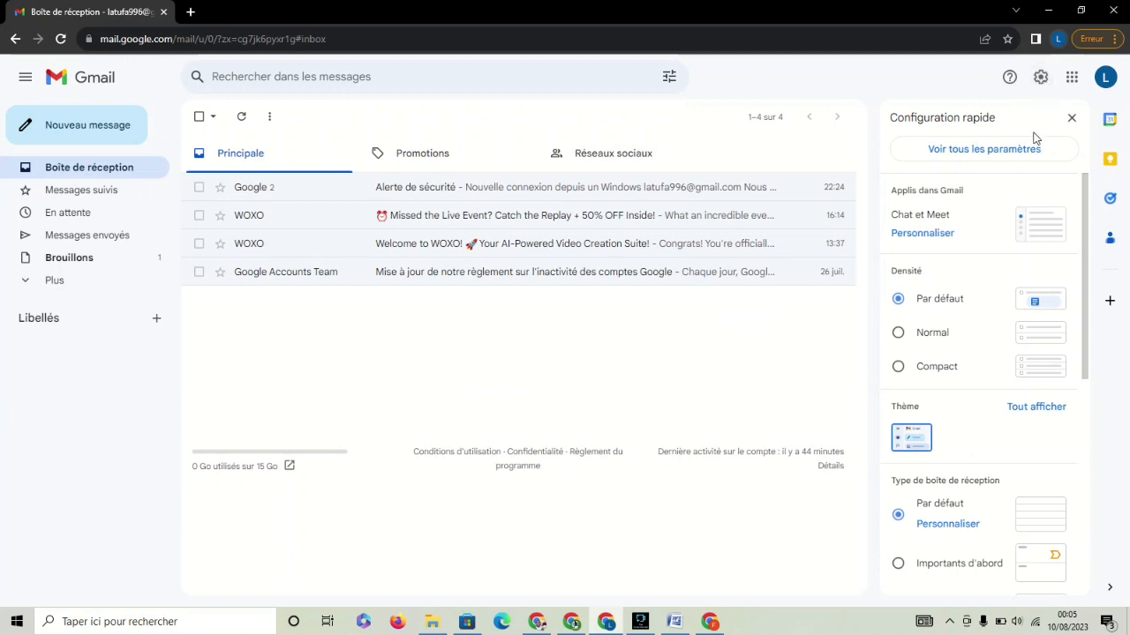
{"action": "left_click", "coordinate": [979, 153]}
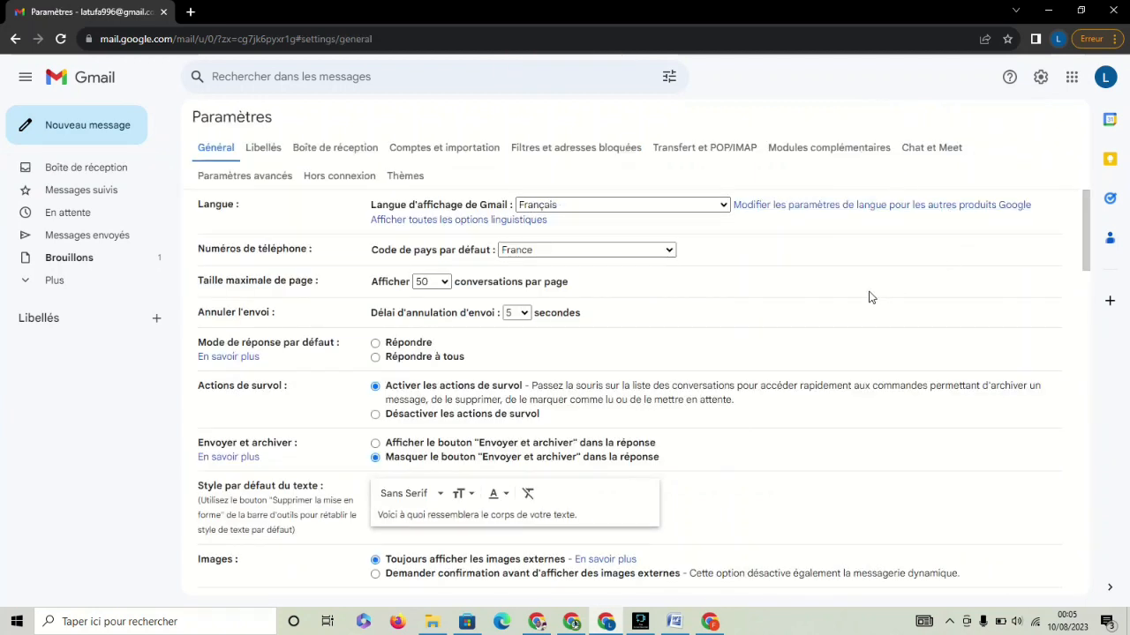
{"action": "left_click", "coordinate": [257, 151]}
{"action": "left_click", "coordinate": [224, 154]}
{"action": "left_click", "coordinate": [524, 315]}
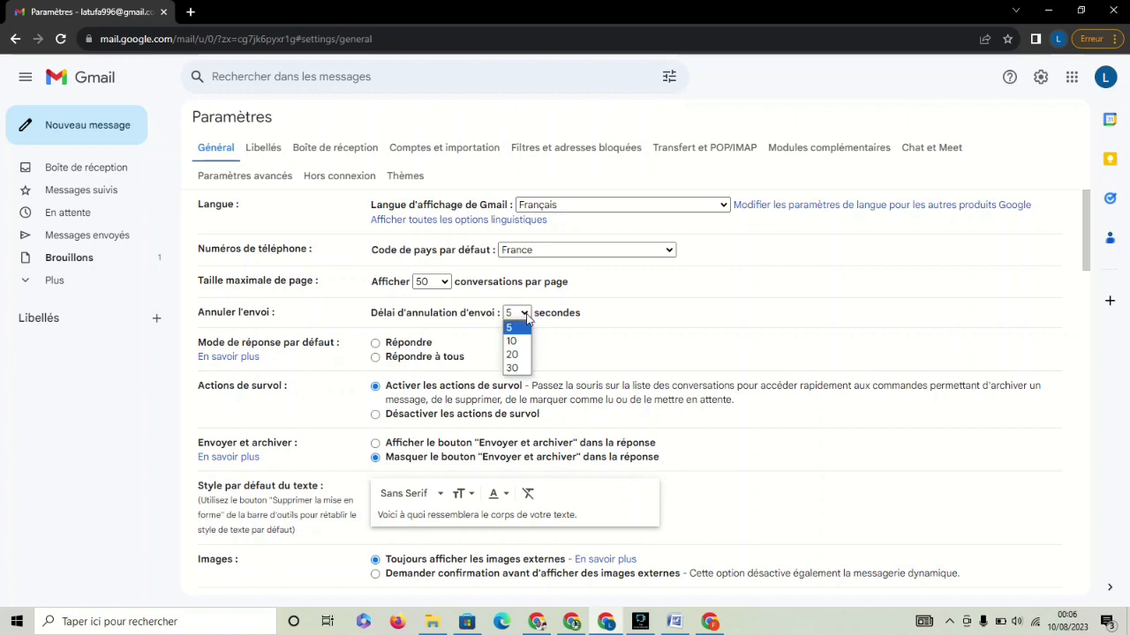
{"action": "left_click", "coordinate": [522, 355]}
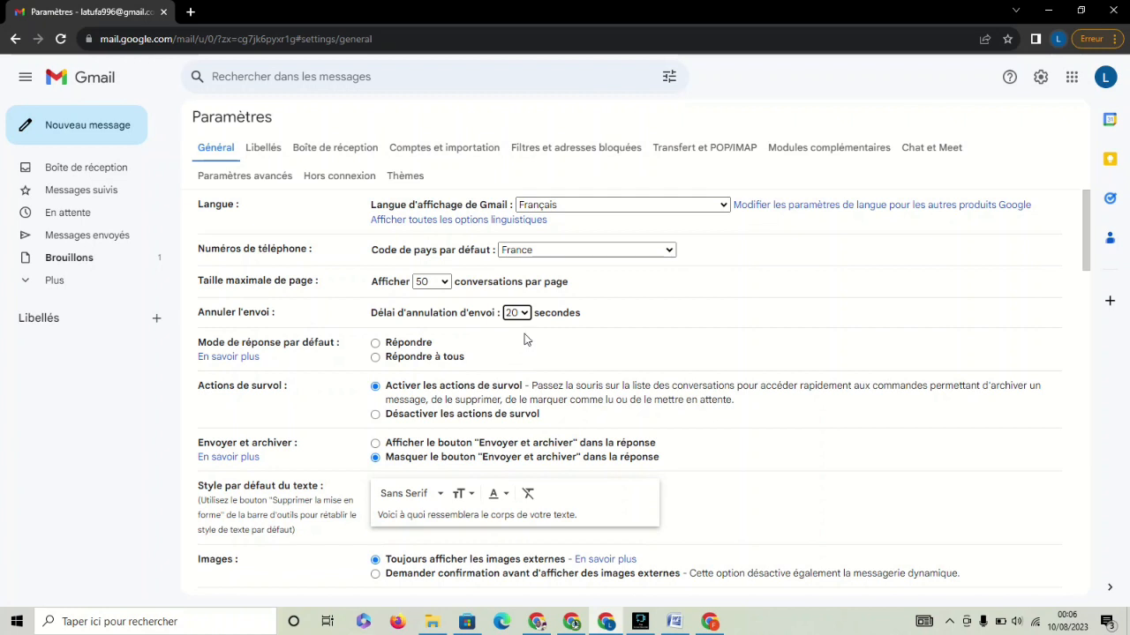
{"action": "left_click_drag", "start_coordinate": [1091, 226], "coordinate": [1077, 535]}
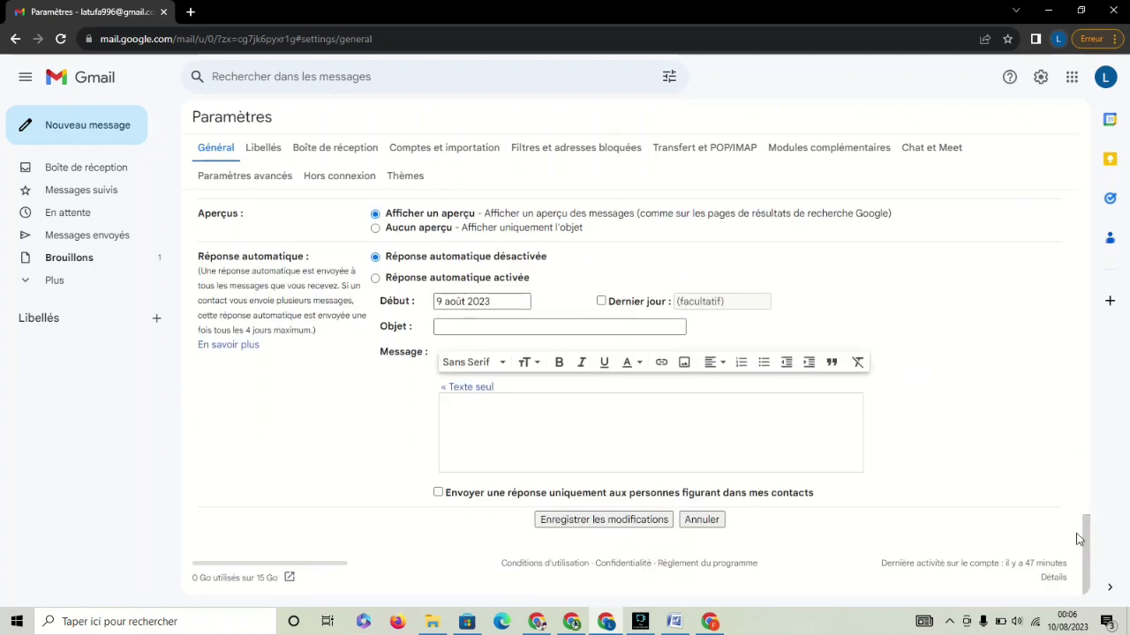
{"action": "left_click", "coordinate": [639, 522]}
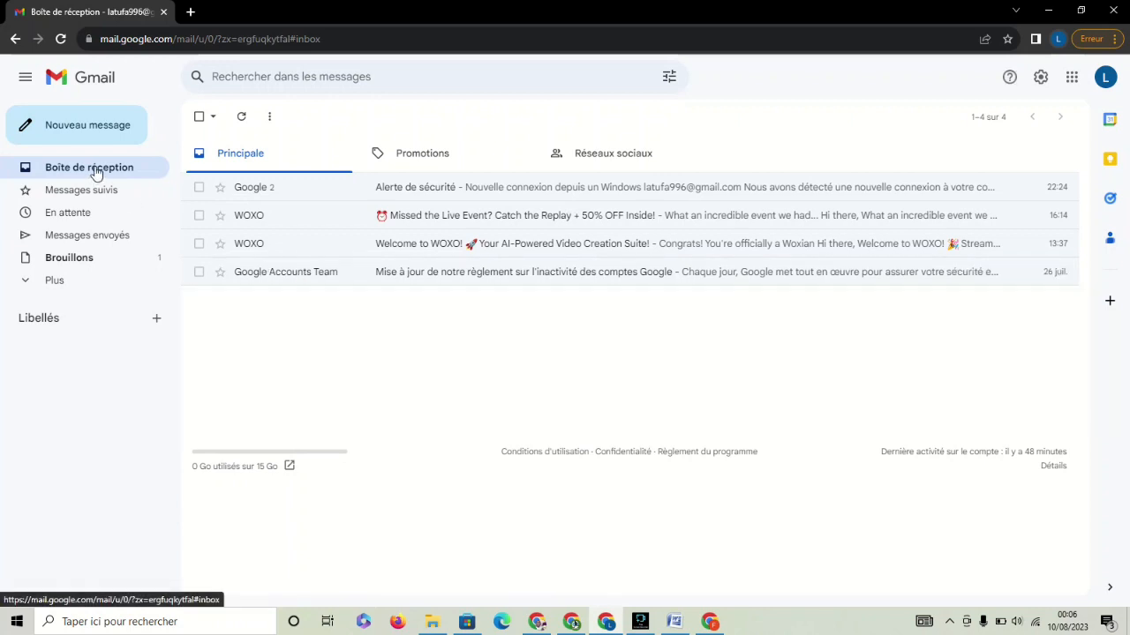
Start a new message and copy the second account's email address from its profile.
{"action": "left_click", "coordinate": [76, 131]}
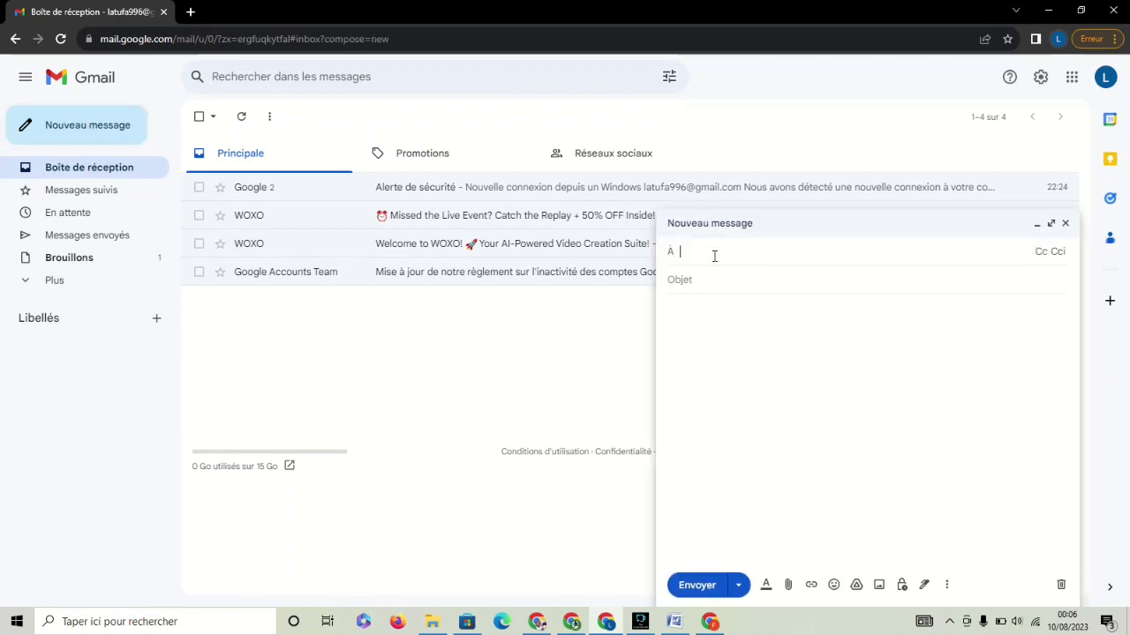
{"action": "left_click", "coordinate": [710, 622]}
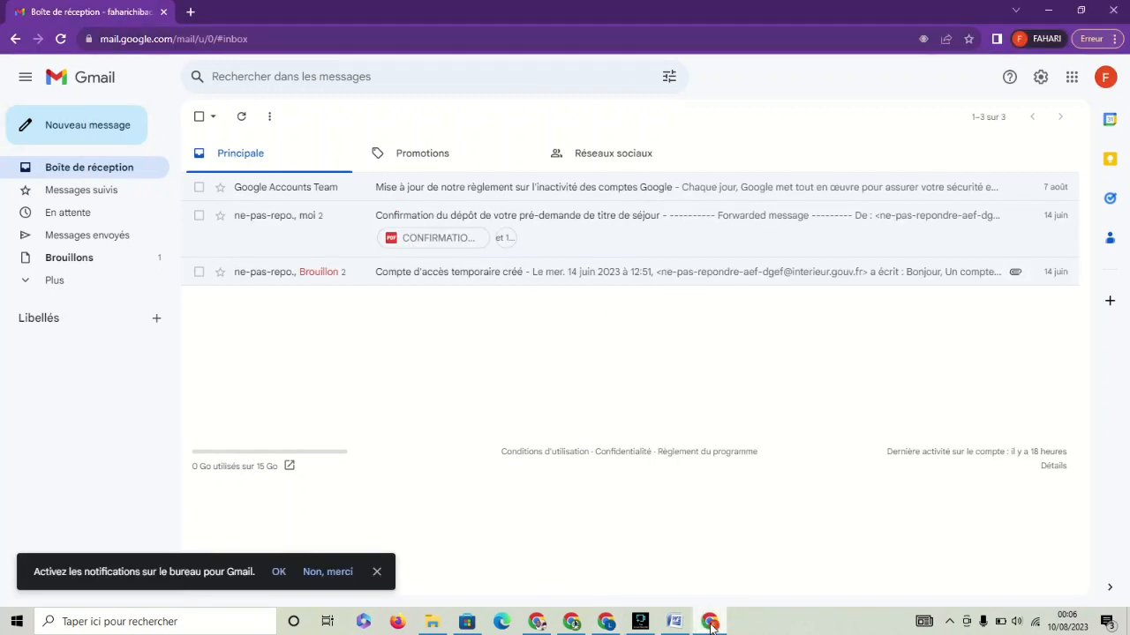
{"action": "left_click", "coordinate": [1102, 80]}
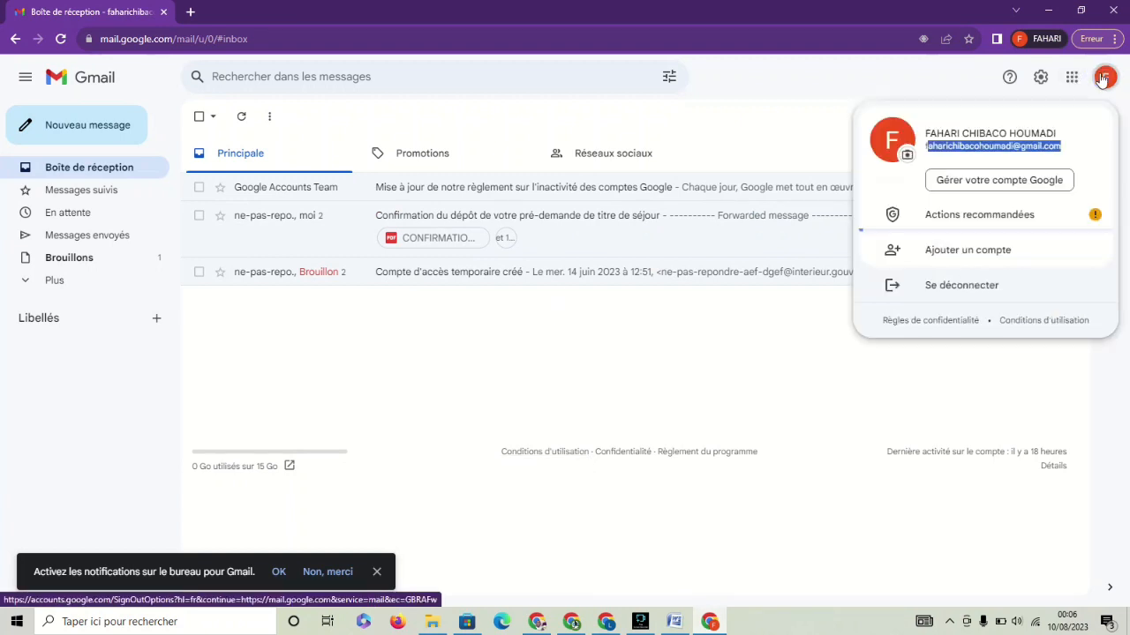
{"action": "right_click", "coordinate": [1037, 146]}
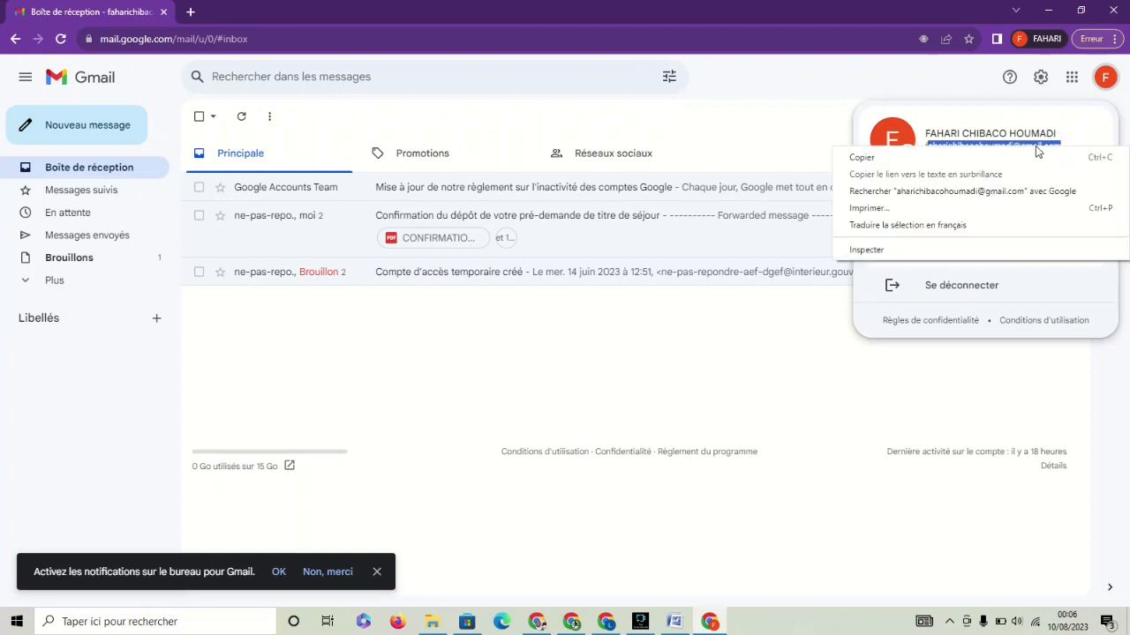
{"action": "left_click", "coordinate": [882, 157]}
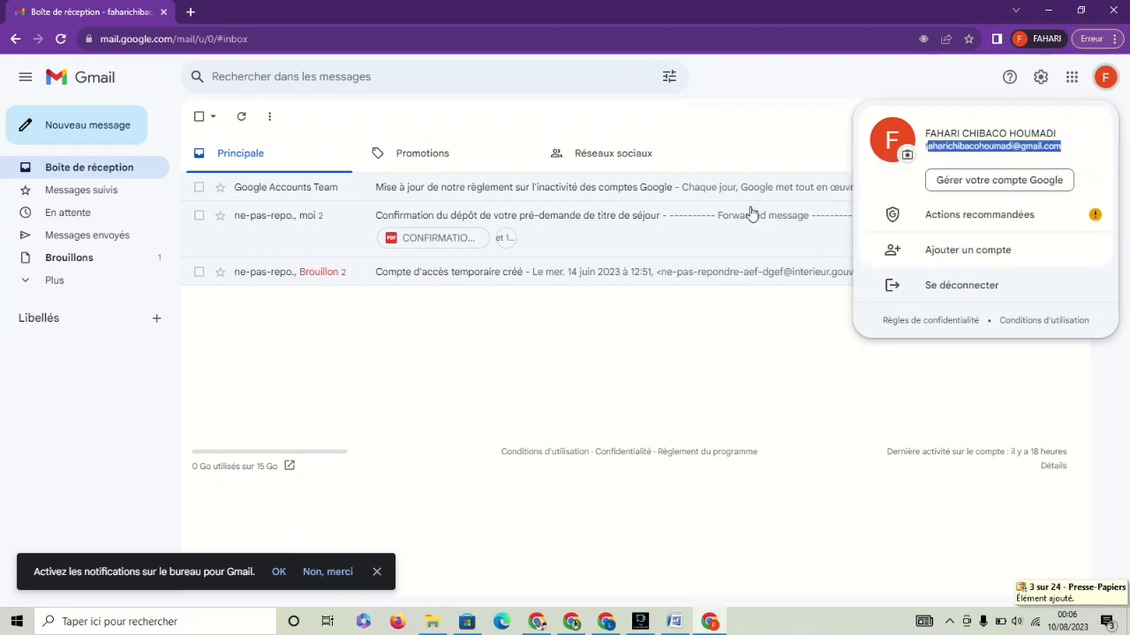
Address the message to the copied address, write 'Bonjour', and send it.
{"action": "left_click", "coordinate": [607, 623]}
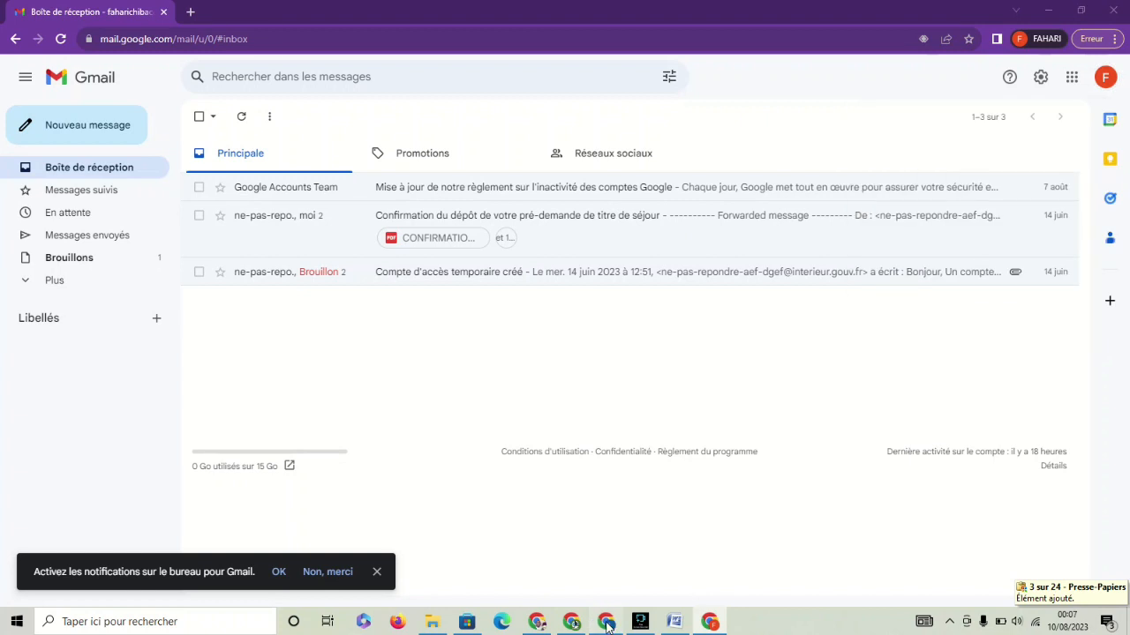
{"action": "left_click", "coordinate": [748, 253]}
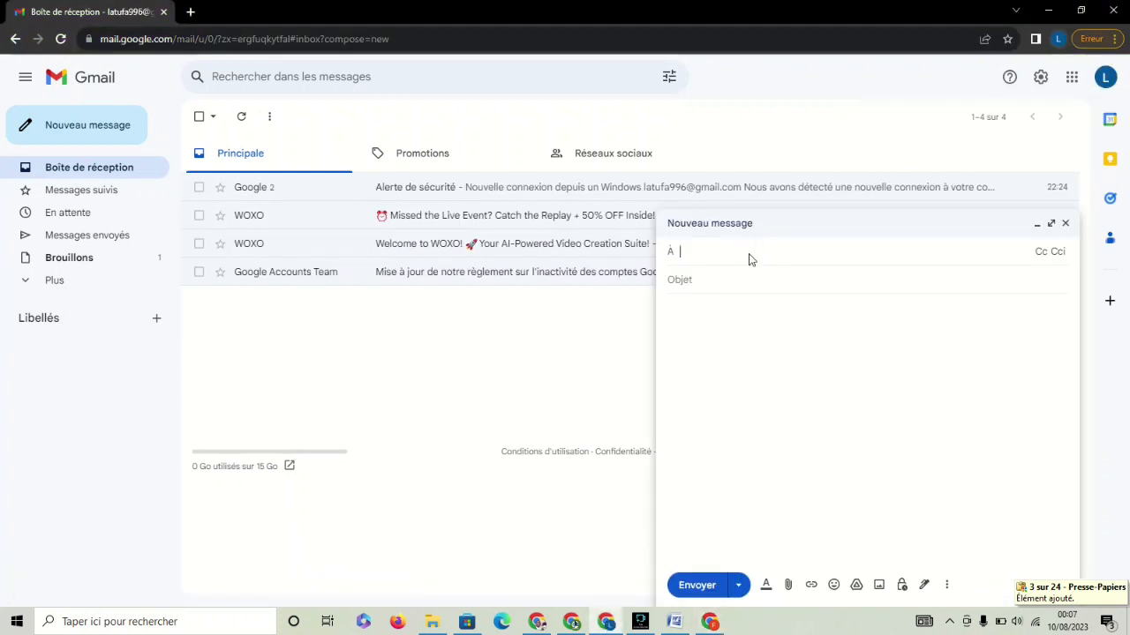
{"action": "key", "text": "ctrl+v"}
{"action": "left_click", "coordinate": [748, 319]}
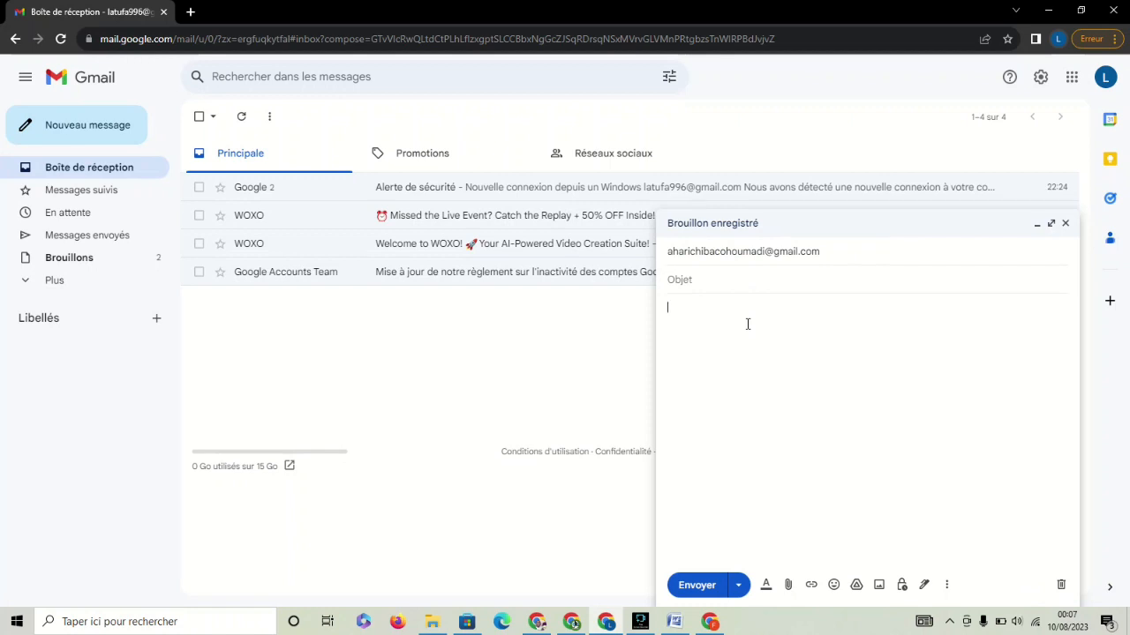
{"action": "type", "text": "Bonjour"}
{"action": "left_click", "coordinate": [706, 589]}
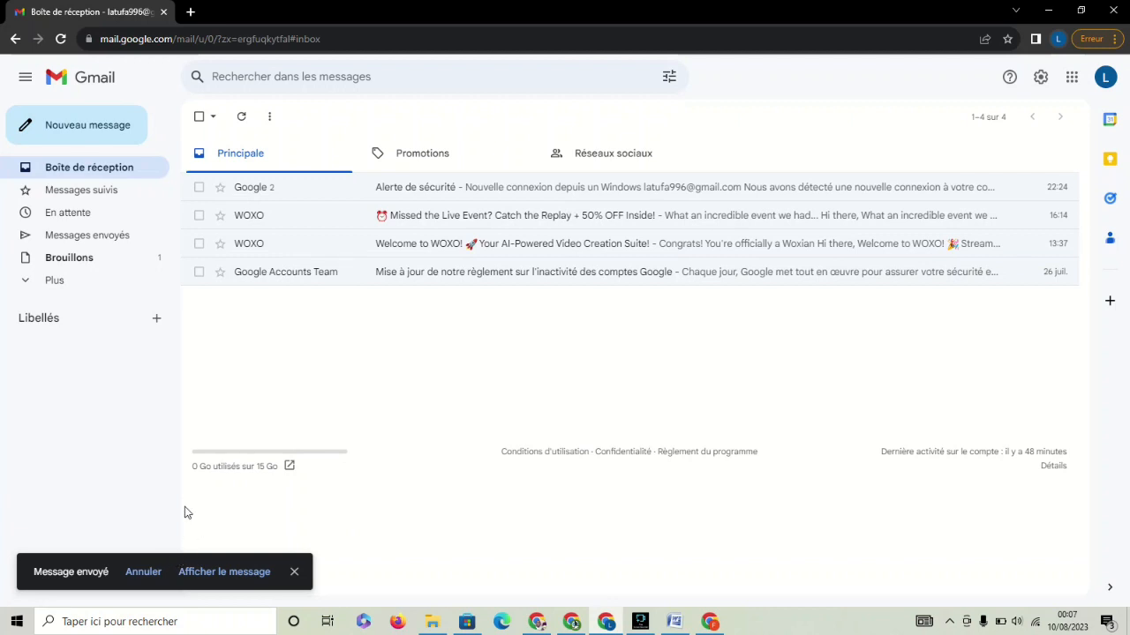
Undo sending the 'Bonjour' message and discard the reopened draft.
{"action": "left_click", "coordinate": [144, 572]}
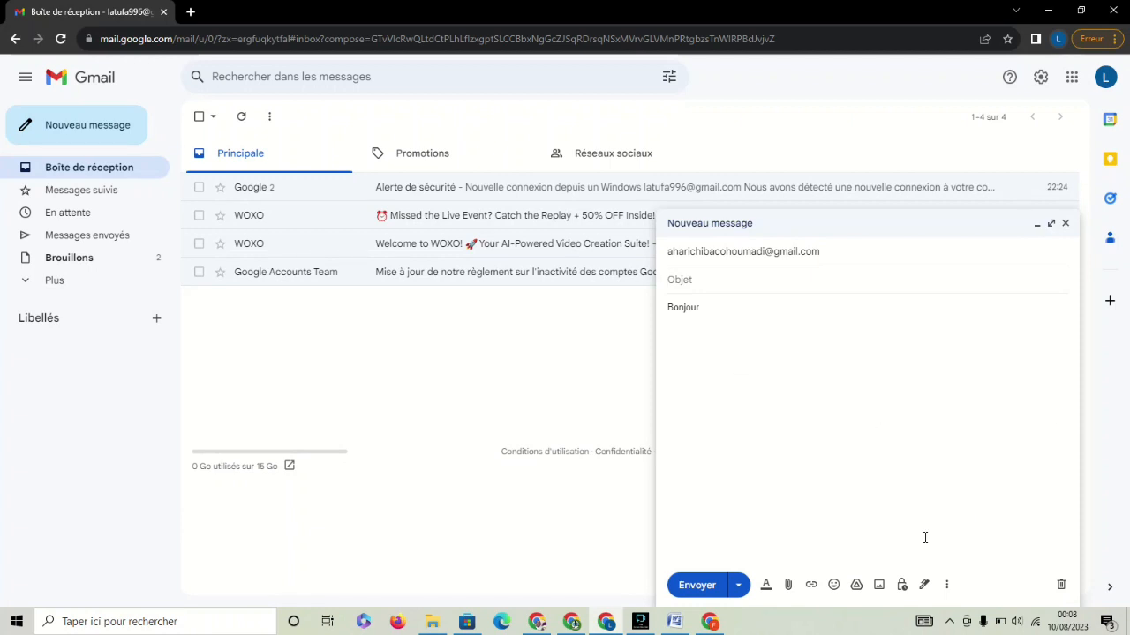
{"action": "left_click", "coordinate": [1061, 585]}
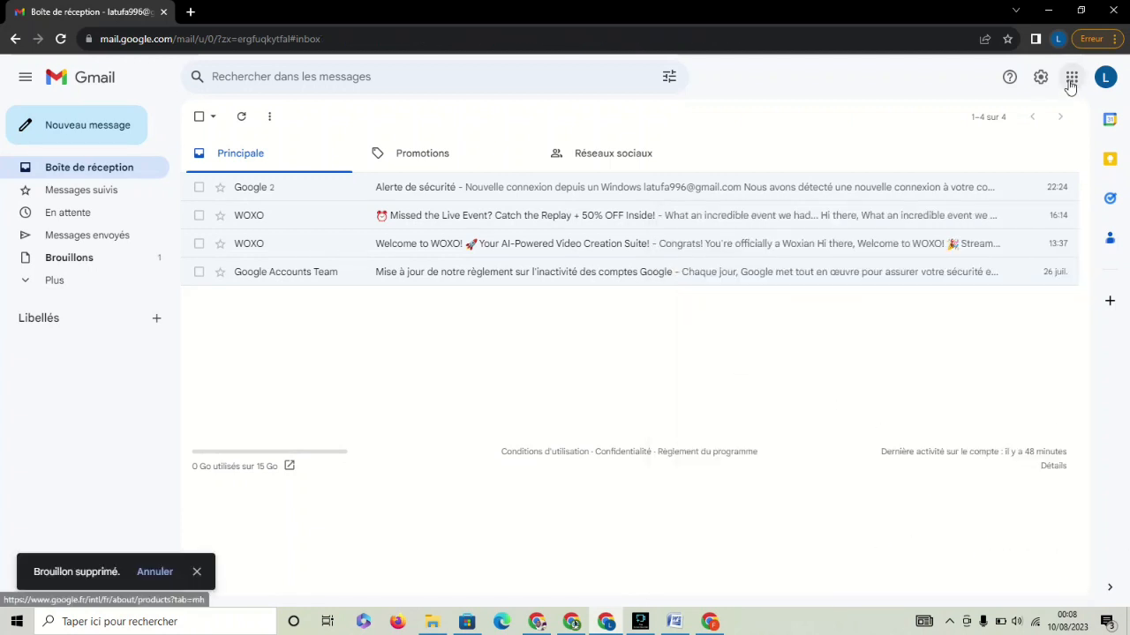
Restore the undo-send delay to 5 seconds and scroll down to the Signature section.
{"action": "left_click", "coordinate": [1040, 78]}
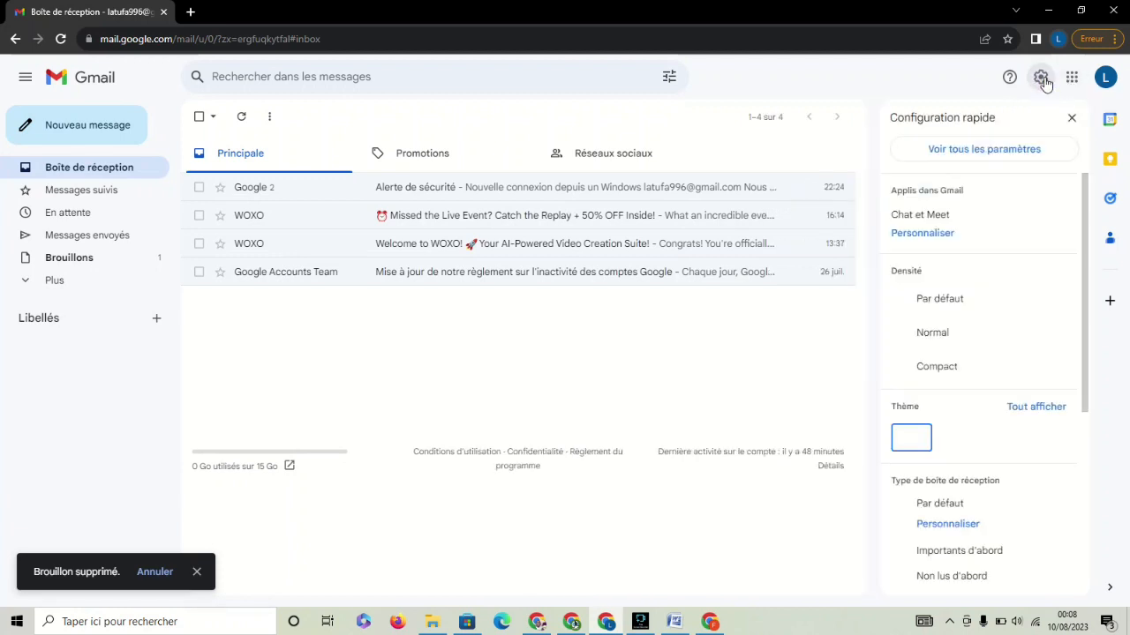
{"action": "left_click", "coordinate": [975, 155]}
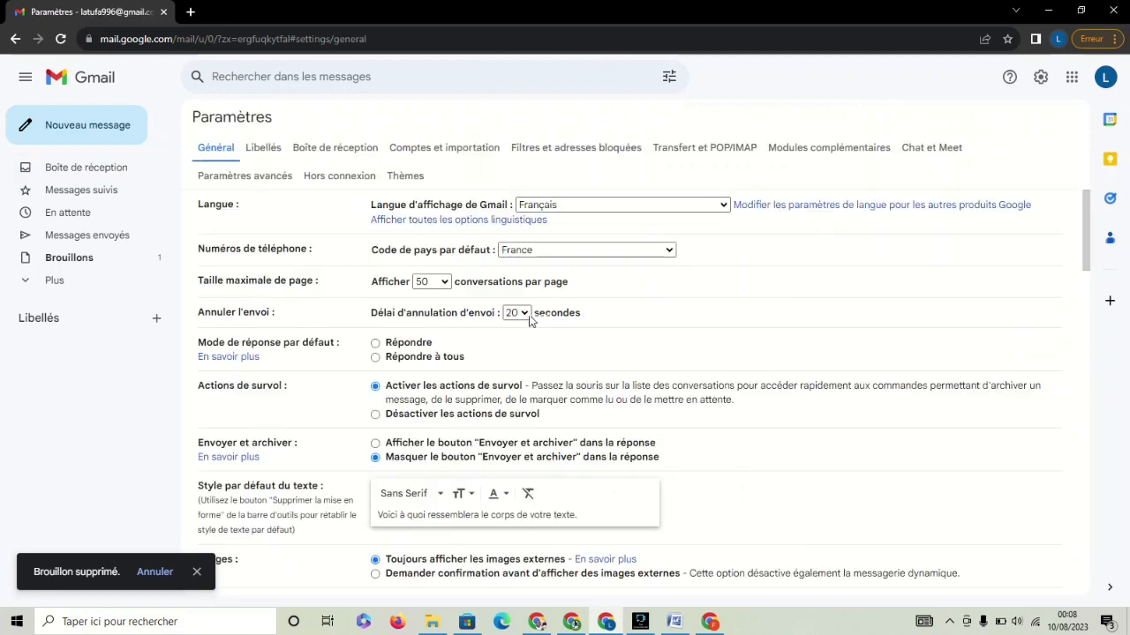
{"action": "left_click", "coordinate": [523, 316]}
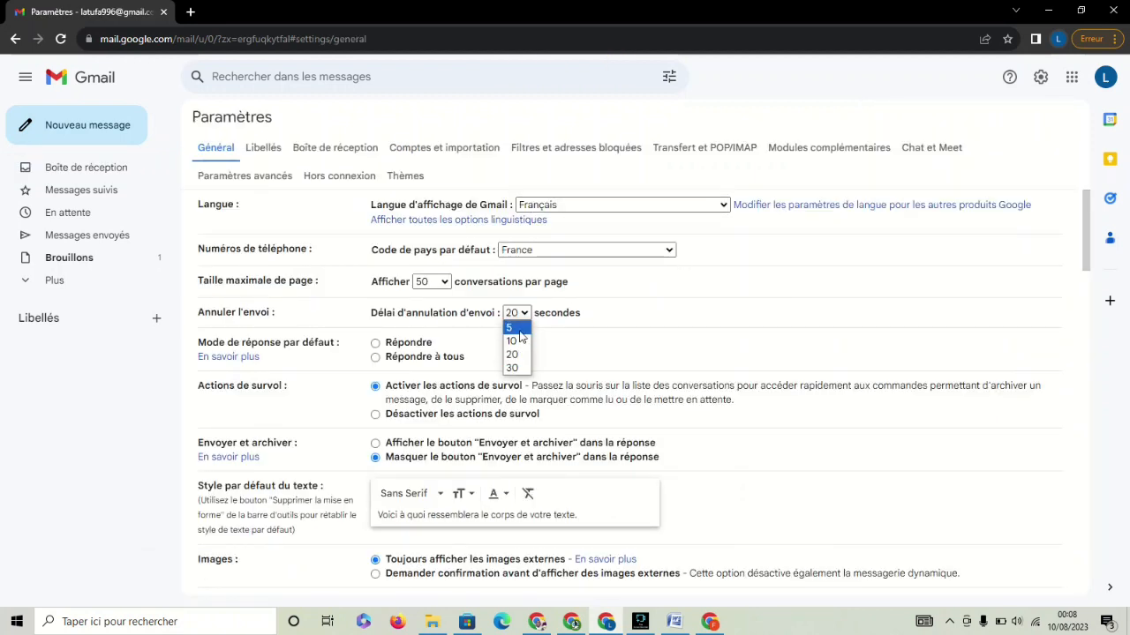
{"action": "left_click", "coordinate": [518, 329]}
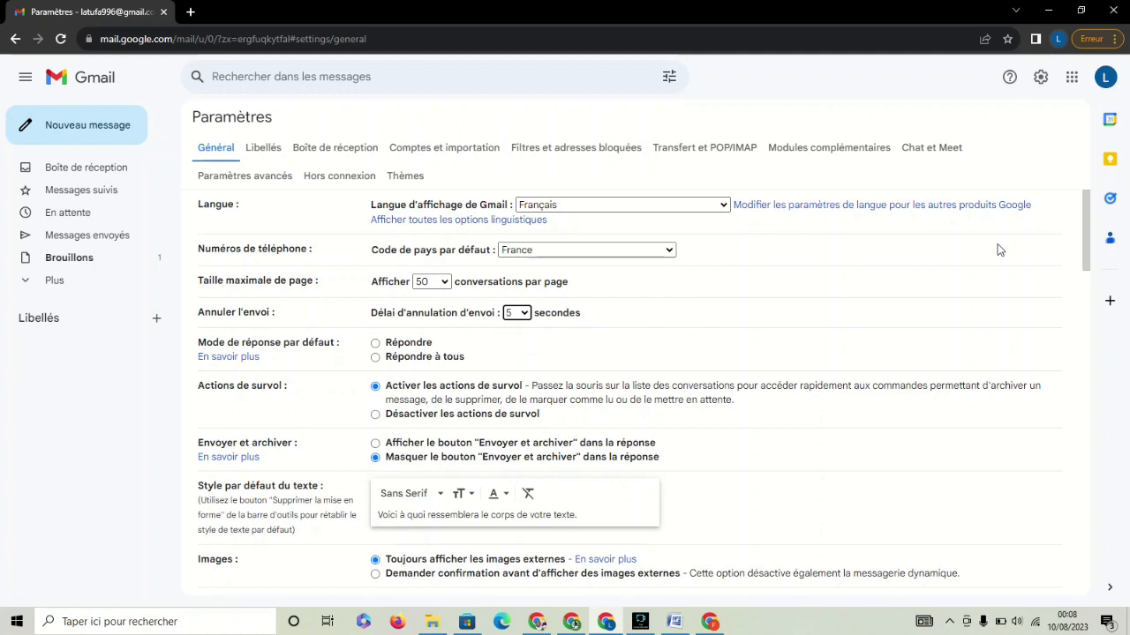
{"action": "left_click", "coordinate": [1084, 220]}
{"action": "left_click_drag", "start_coordinate": [1084, 225], "coordinate": [1084, 485]}
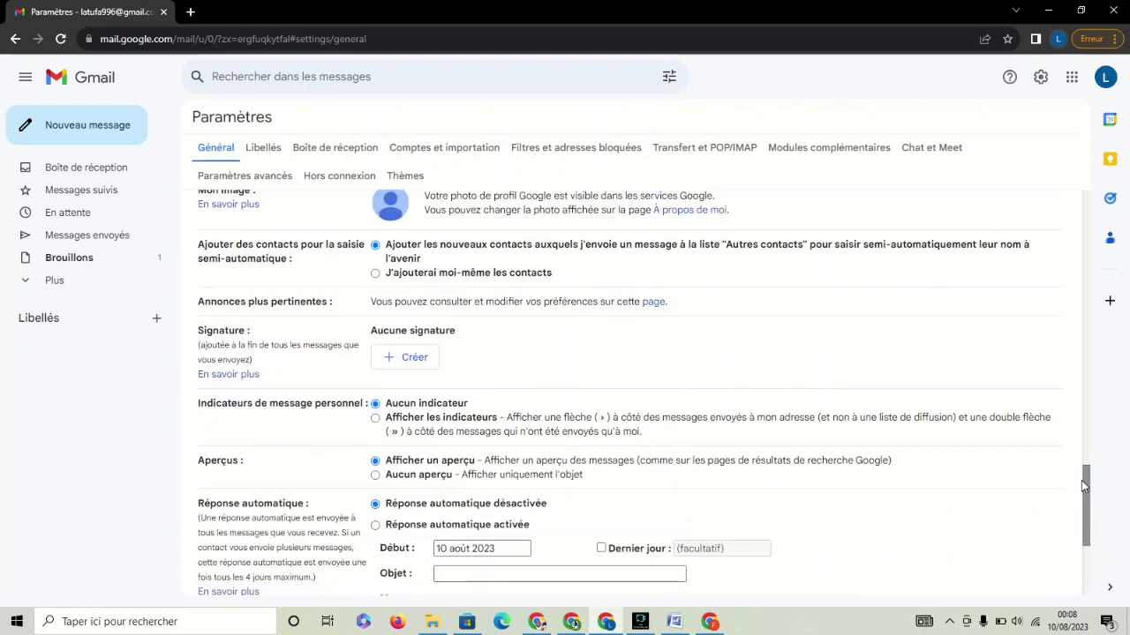
Create a new signature named 'Telma' and start typing 'Cordialement' in it.
{"action": "left_click", "coordinate": [393, 358]}
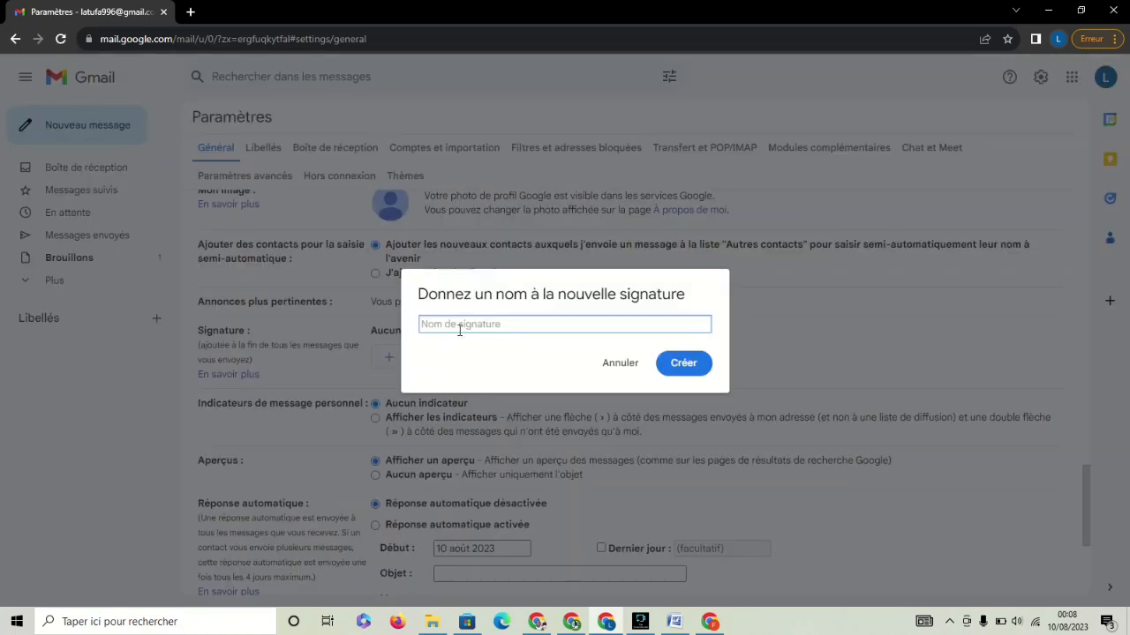
{"action": "left_click", "coordinate": [461, 324]}
{"action": "type", "text": "Telma"}
{"action": "left_click", "coordinate": [681, 369]}
{"action": "left_click", "coordinate": [681, 366]}
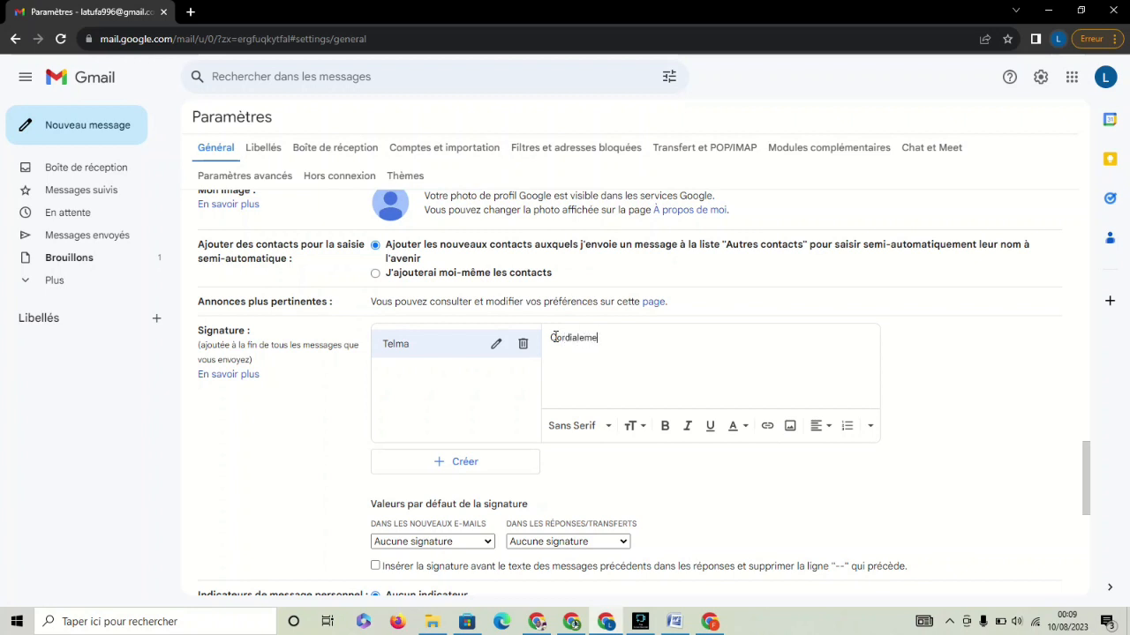
Finish the 'Cordialement,' greeting and format it bold in the Large font.
{"action": "type", "text": "nt,"}
{"action": "left_click_drag", "start_coordinate": [607, 338], "coordinate": [551, 341]}
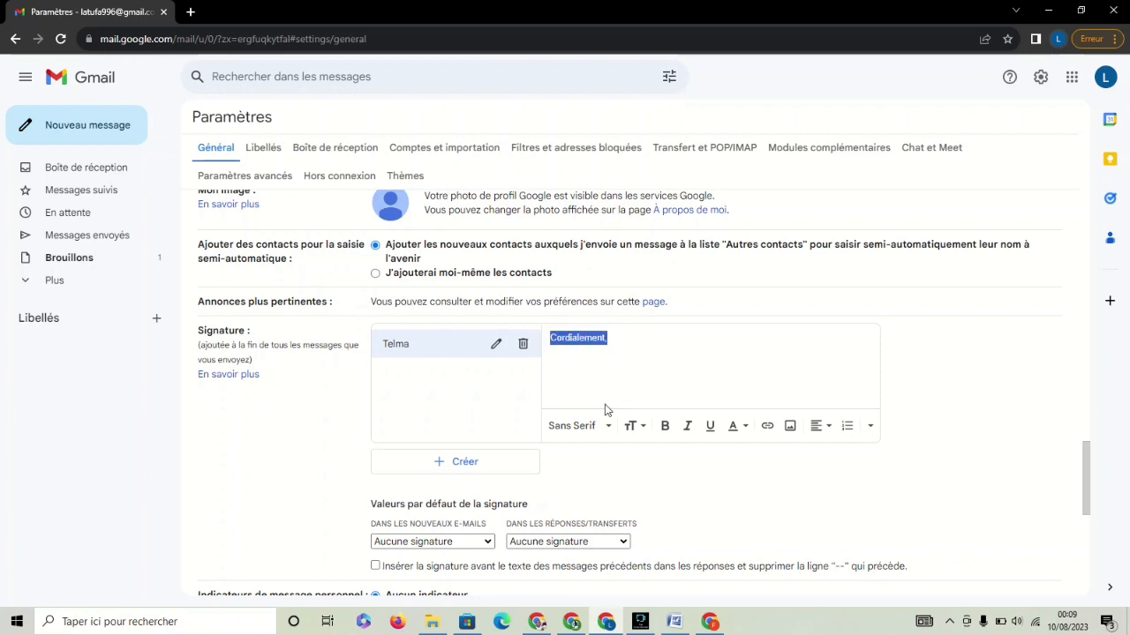
{"action": "left_click", "coordinate": [665, 425]}
{"action": "left_click", "coordinate": [632, 368]}
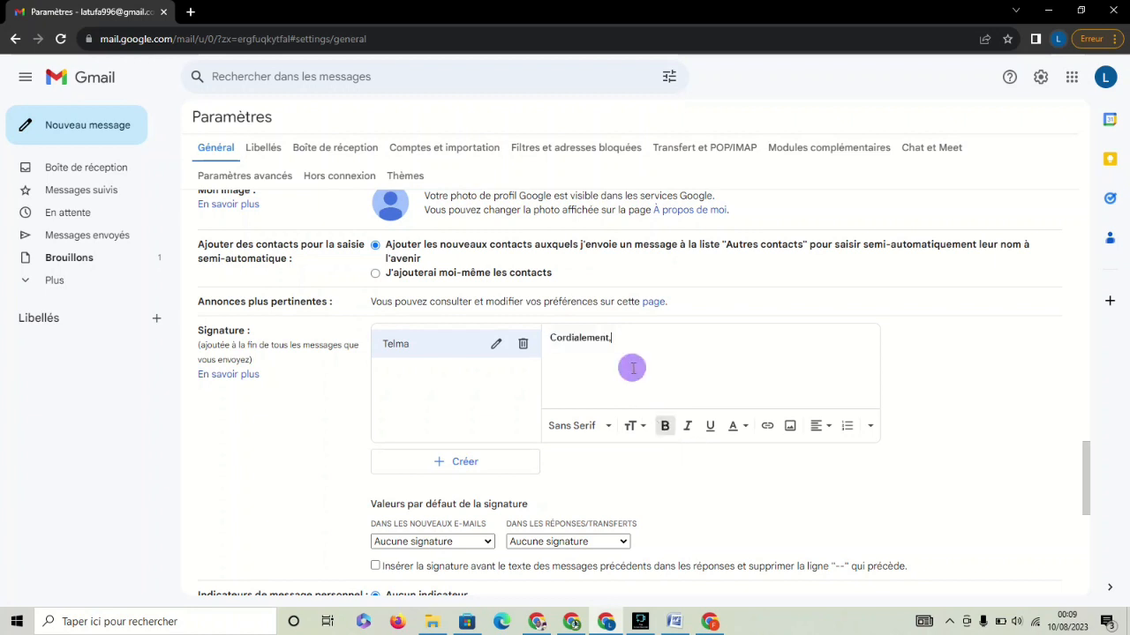
{"action": "left_click", "coordinate": [579, 426]}
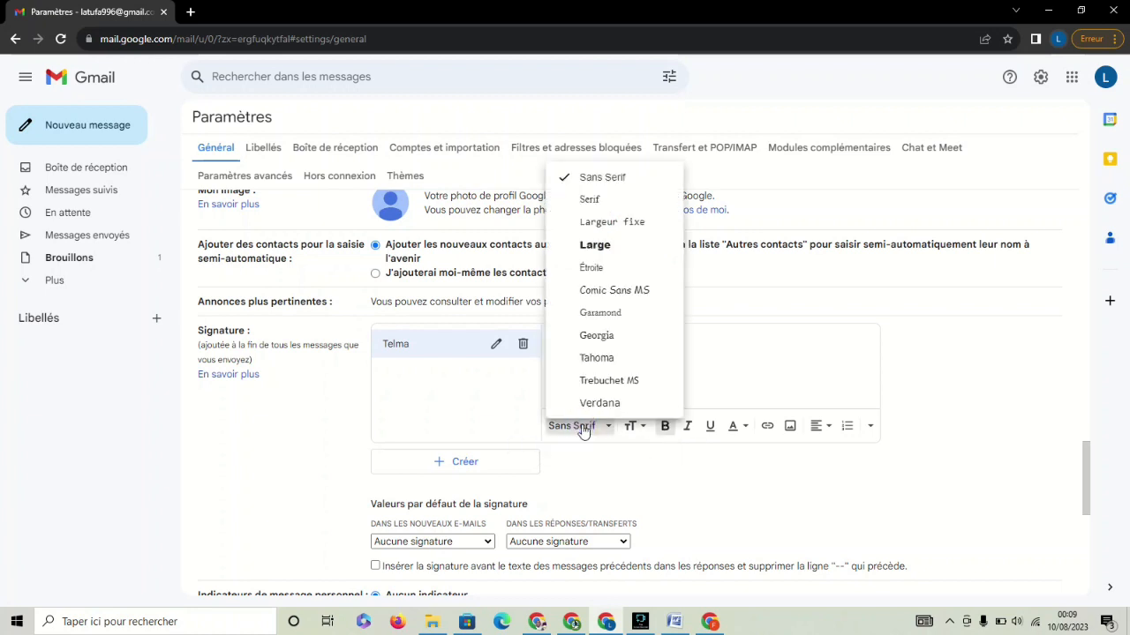
{"action": "left_click", "coordinate": [722, 368]}
{"action": "left_click_drag", "start_coordinate": [613, 337], "coordinate": [551, 337]}
{"action": "left_click", "coordinate": [574, 429]}
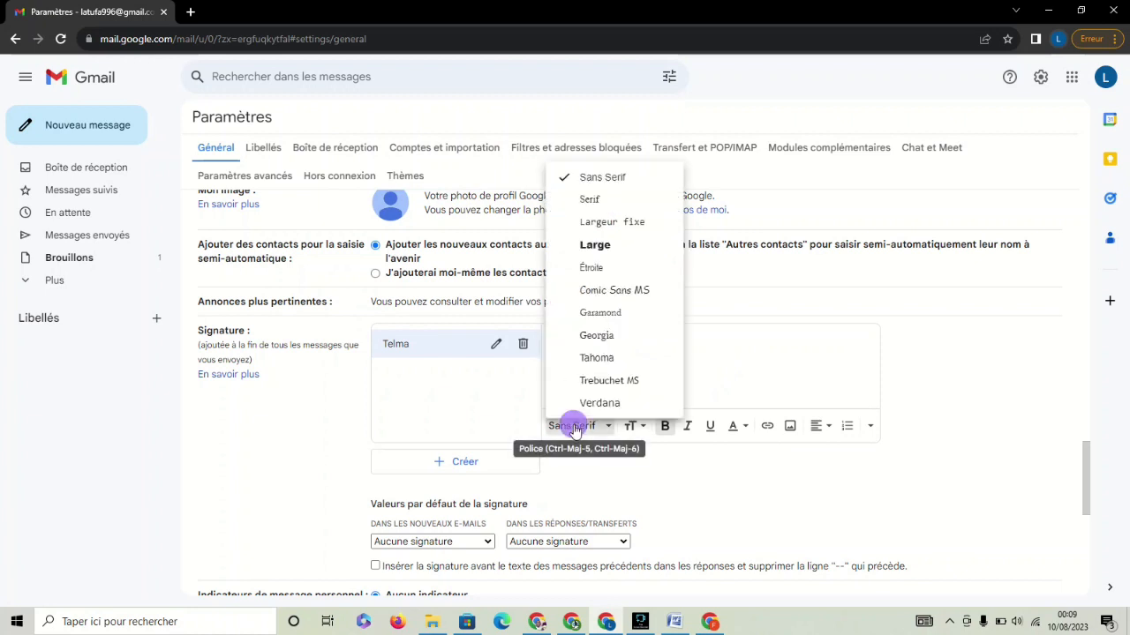
{"action": "left_click", "coordinate": [595, 246]}
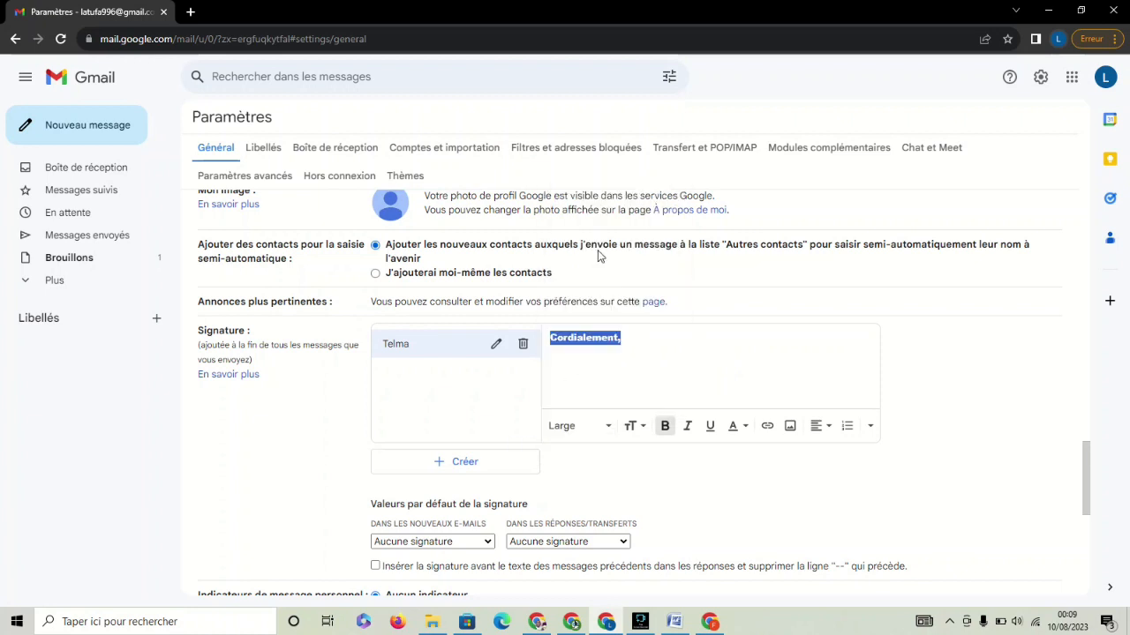
{"action": "left_click", "coordinate": [640, 347]}
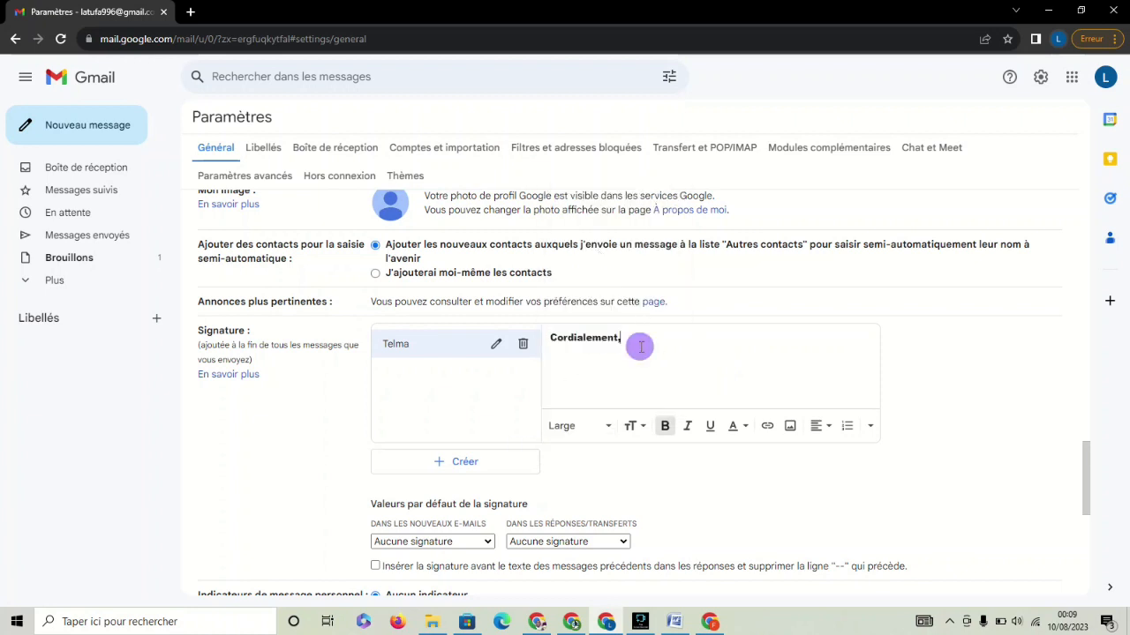
{"action": "left_click", "coordinate": [791, 427]}
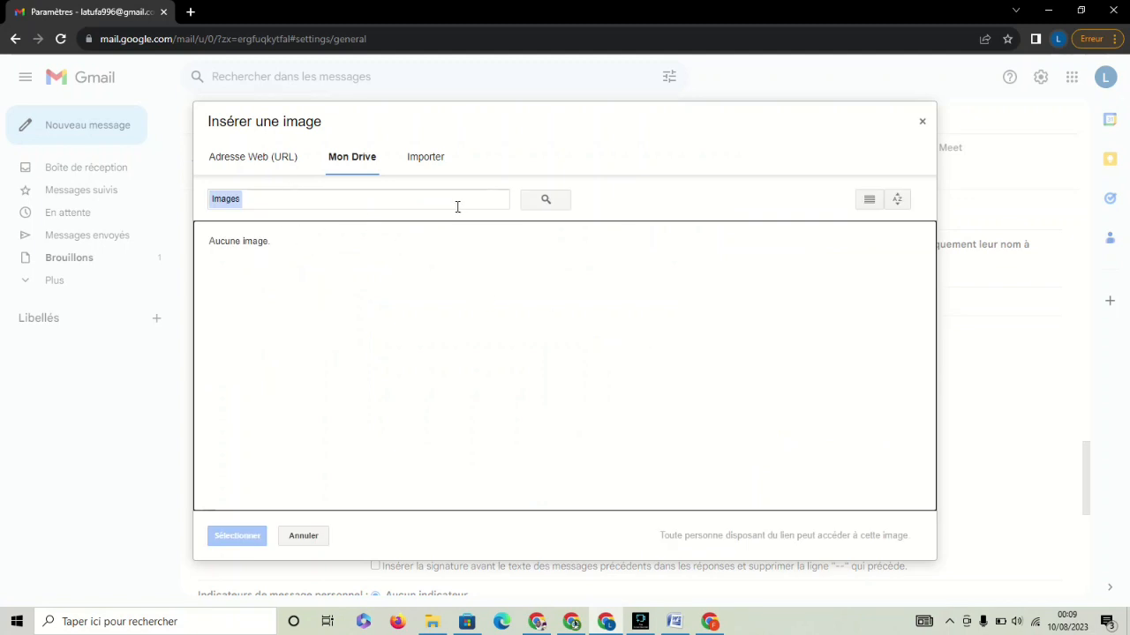
Upload Capture.JPG from D:\Capture video into the signature below the greeting.
{"action": "left_click", "coordinate": [418, 157]}
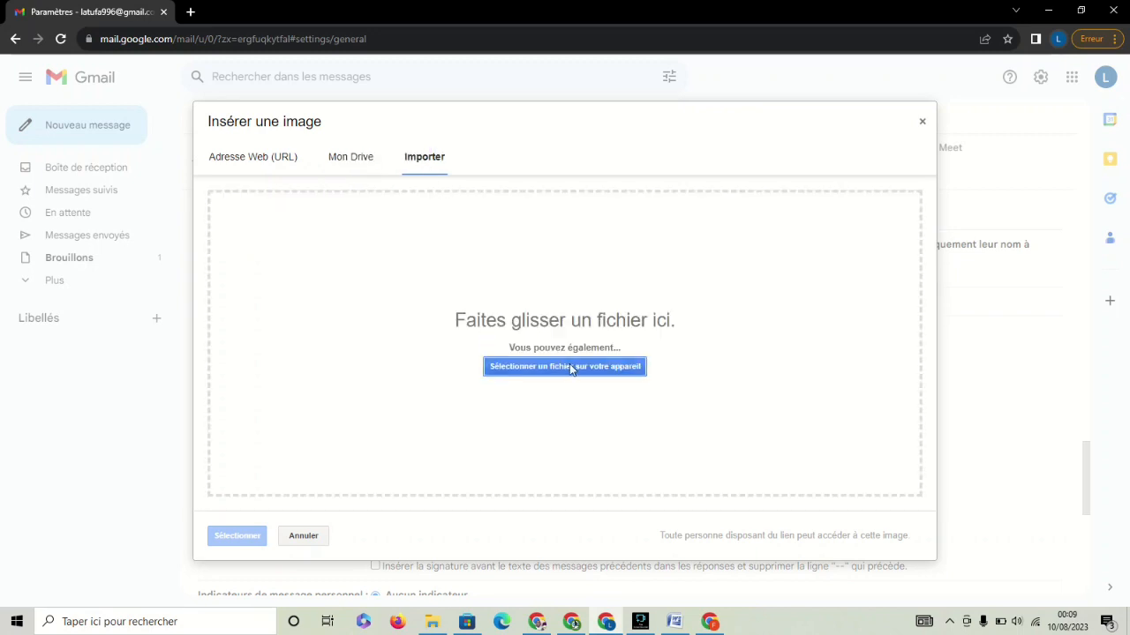
{"action": "left_click", "coordinate": [570, 366]}
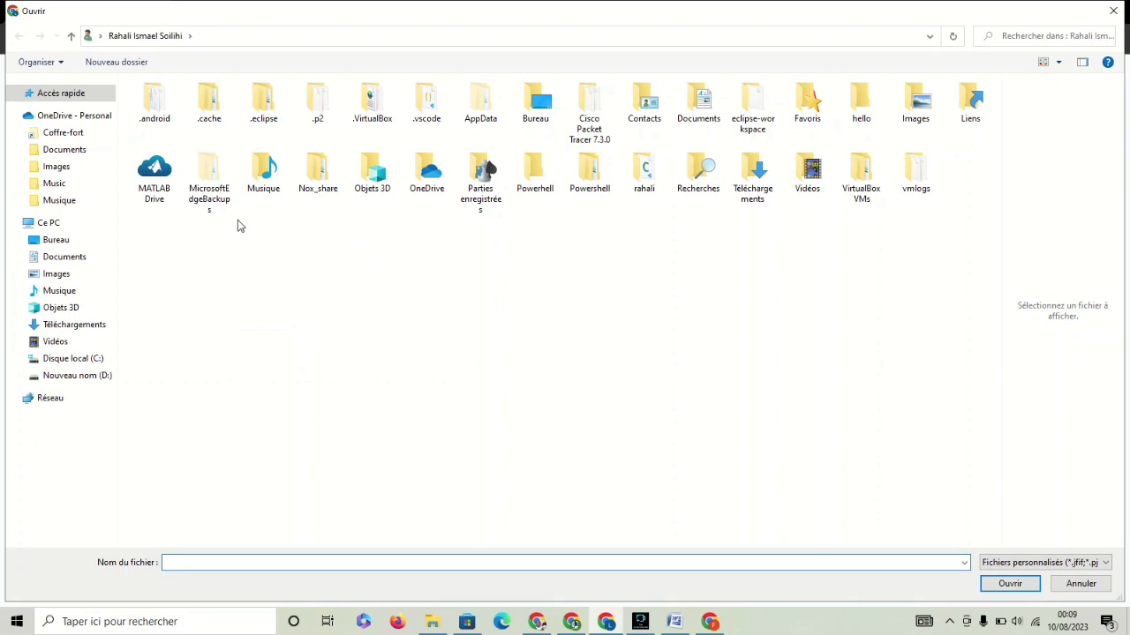
{"action": "left_click", "coordinate": [74, 377]}
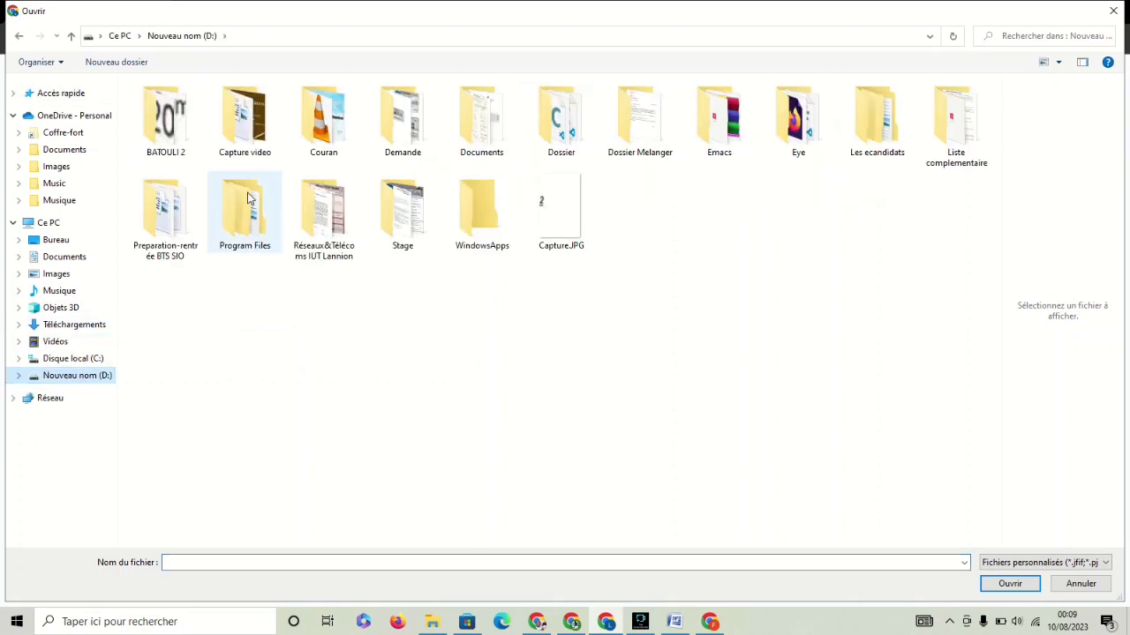
{"action": "left_click", "coordinate": [253, 134]}
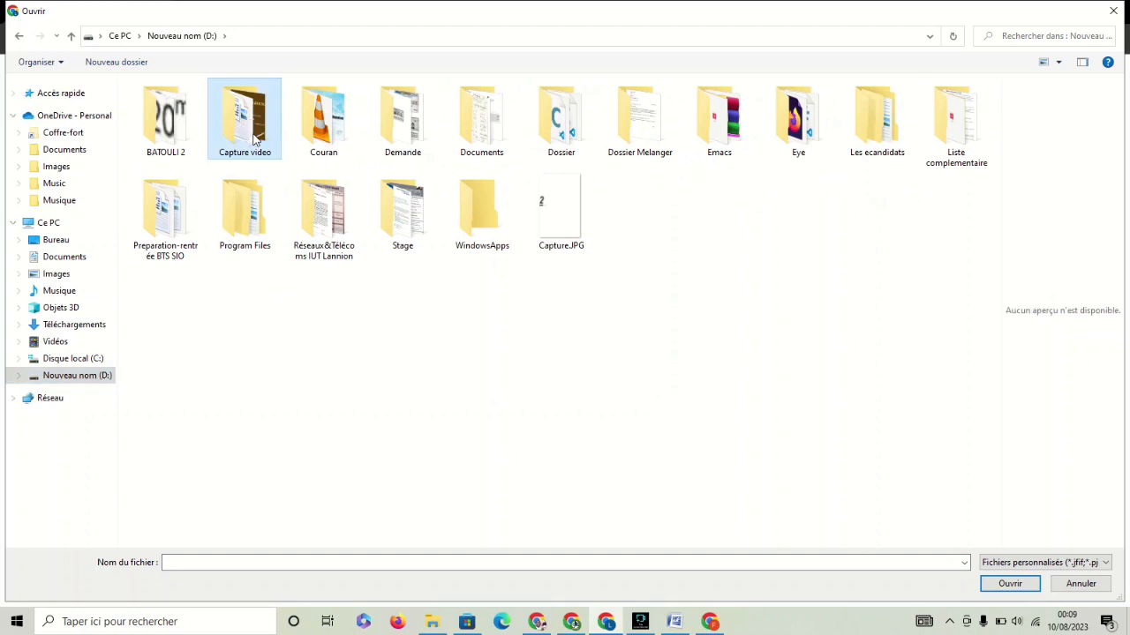
{"action": "left_click", "coordinate": [253, 137]}
{"action": "left_click", "coordinate": [253, 137]}
{"action": "double_click", "coordinate": [254, 137]}
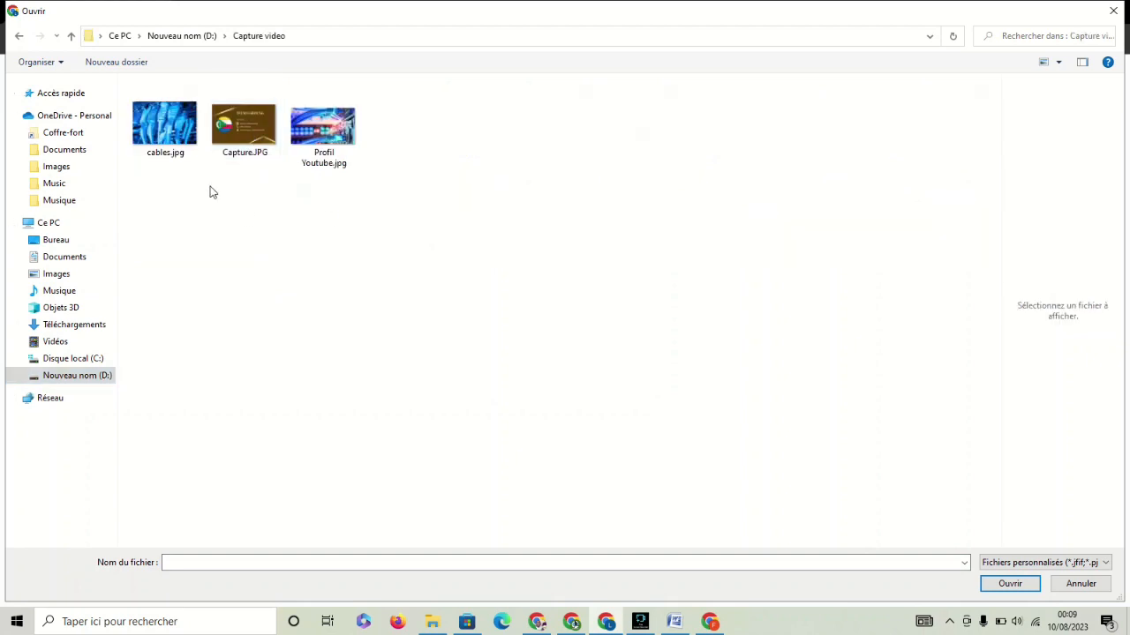
{"action": "double_click", "coordinate": [237, 138]}
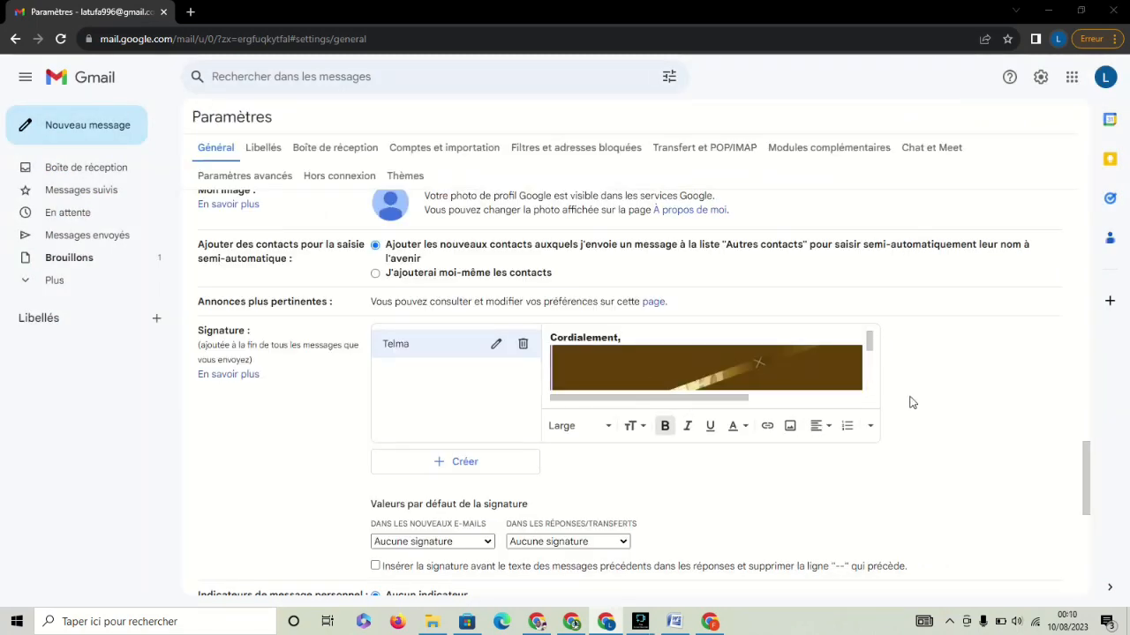
Set Telma as the default signature for new e-mails and for replies/forwards.
{"action": "left_click_drag", "start_coordinate": [1085, 444], "coordinate": [1085, 465]}
{"action": "left_click", "coordinate": [487, 420]}
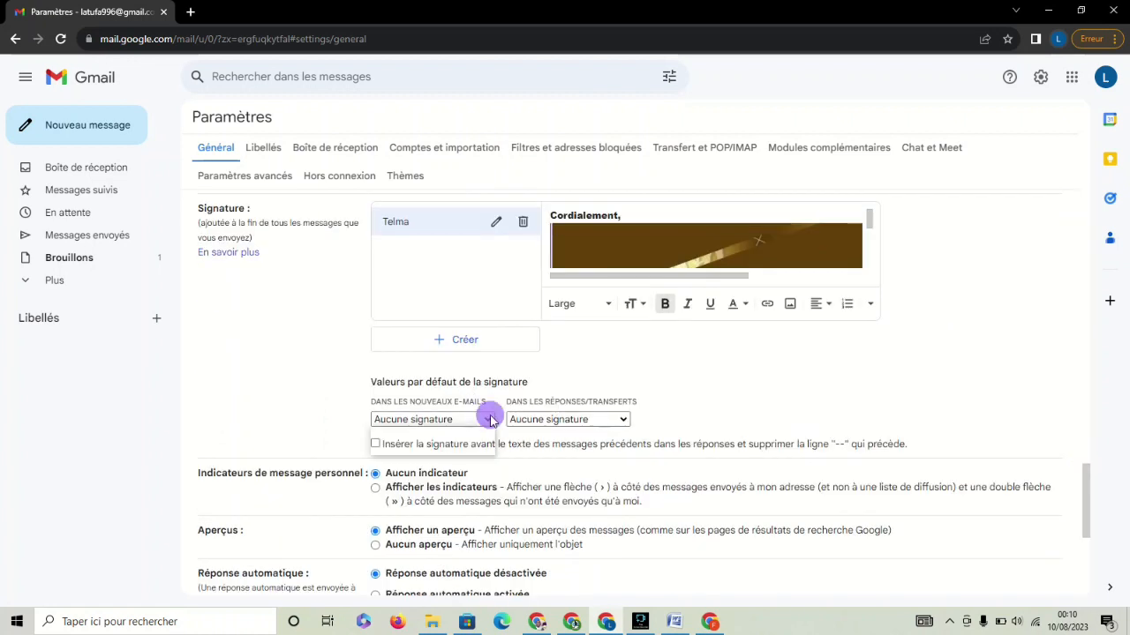
{"action": "left_click", "coordinate": [429, 447]}
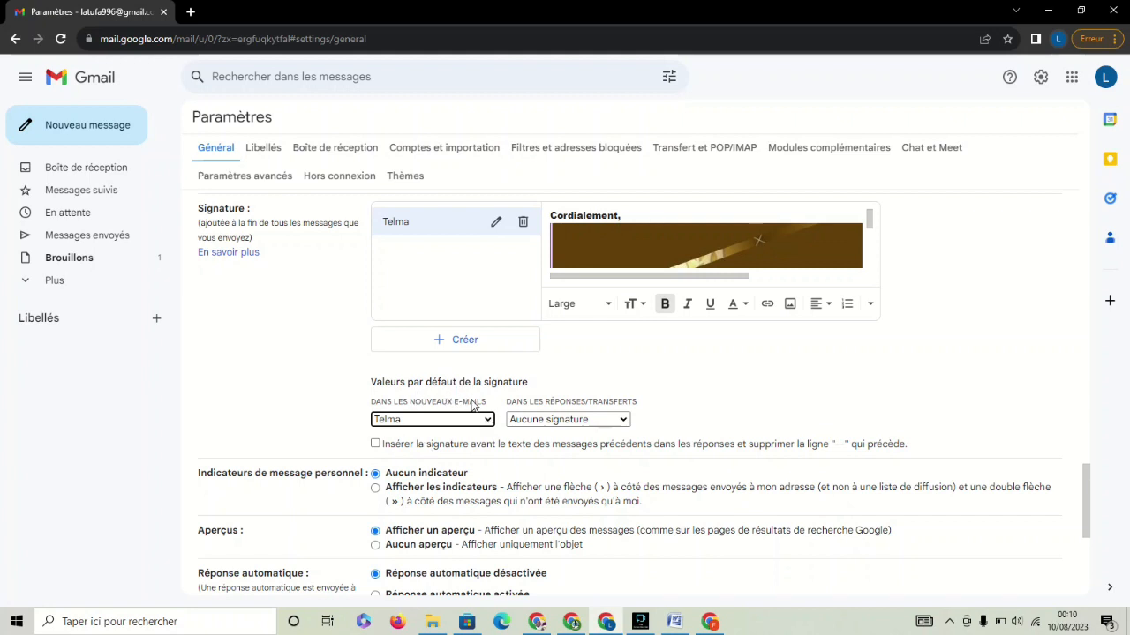
{"action": "left_click", "coordinate": [603, 420]}
{"action": "left_click", "coordinate": [537, 450]}
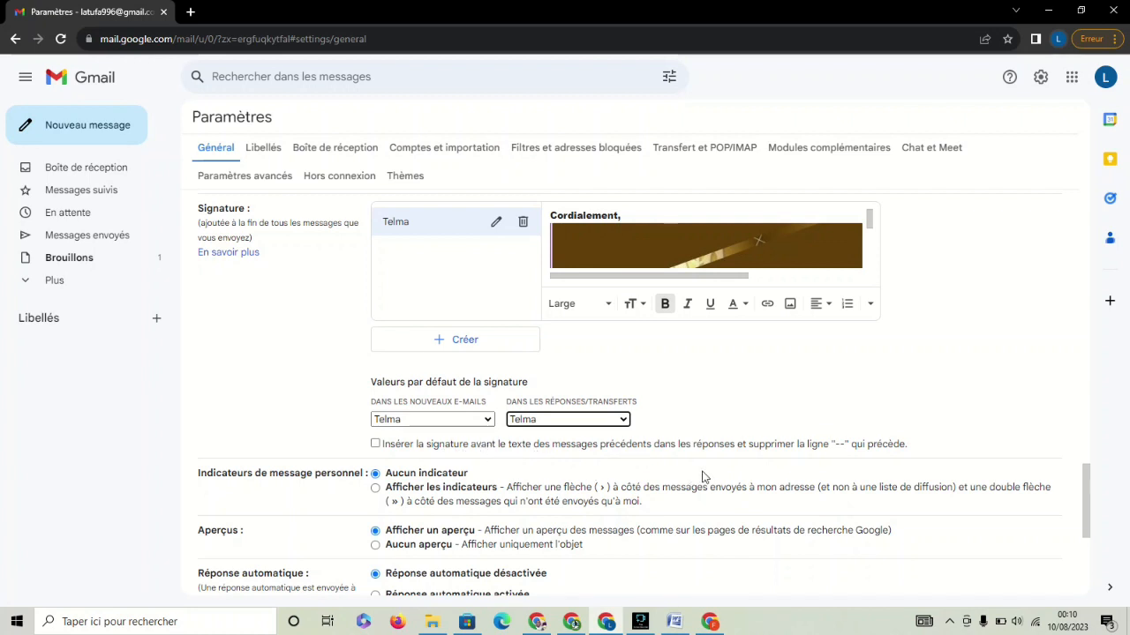
{"action": "left_click_drag", "start_coordinate": [1085, 484], "coordinate": [1085, 537]}
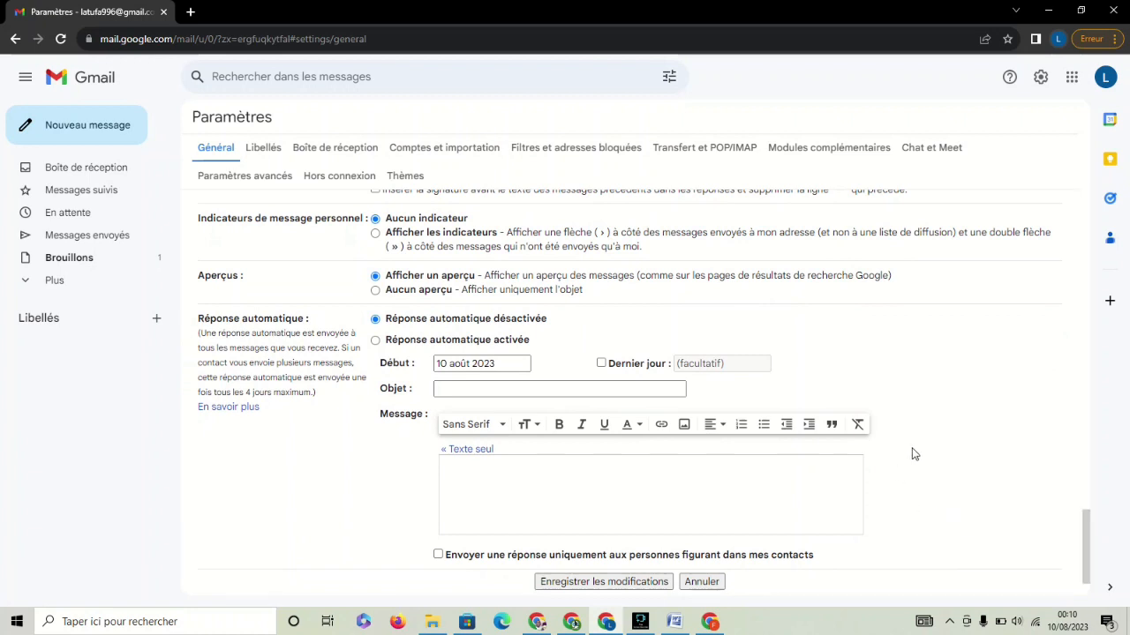
Enter 'Absence' as the auto-reply subject.
{"action": "left_click", "coordinate": [541, 386]}
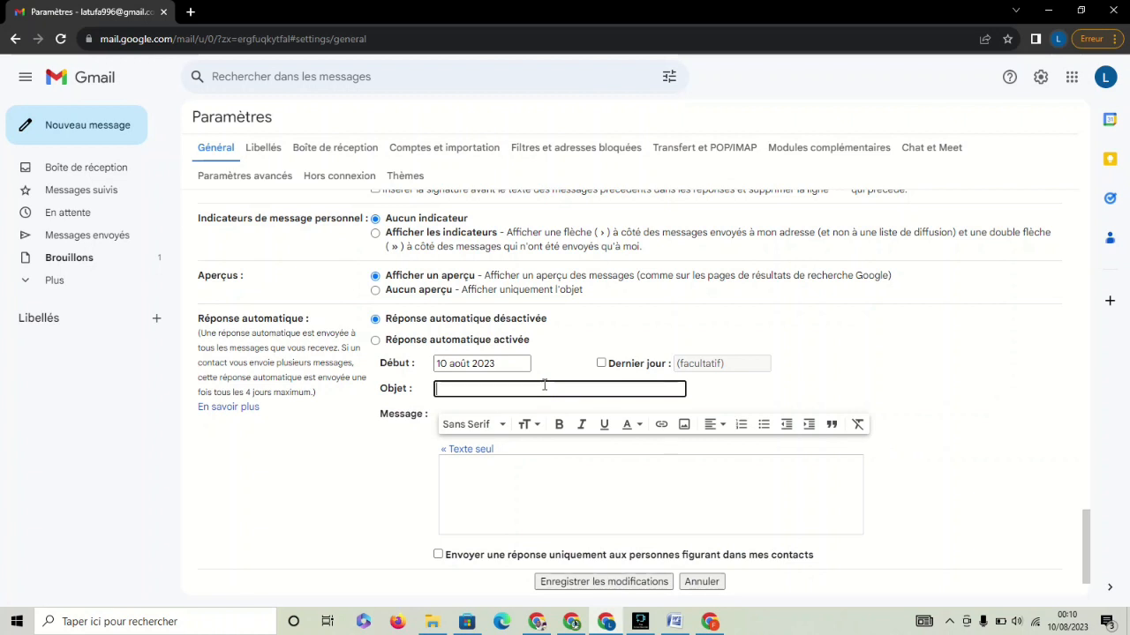
{"action": "type", "text": "Absence"}
{"action": "left_click", "coordinate": [555, 495]}
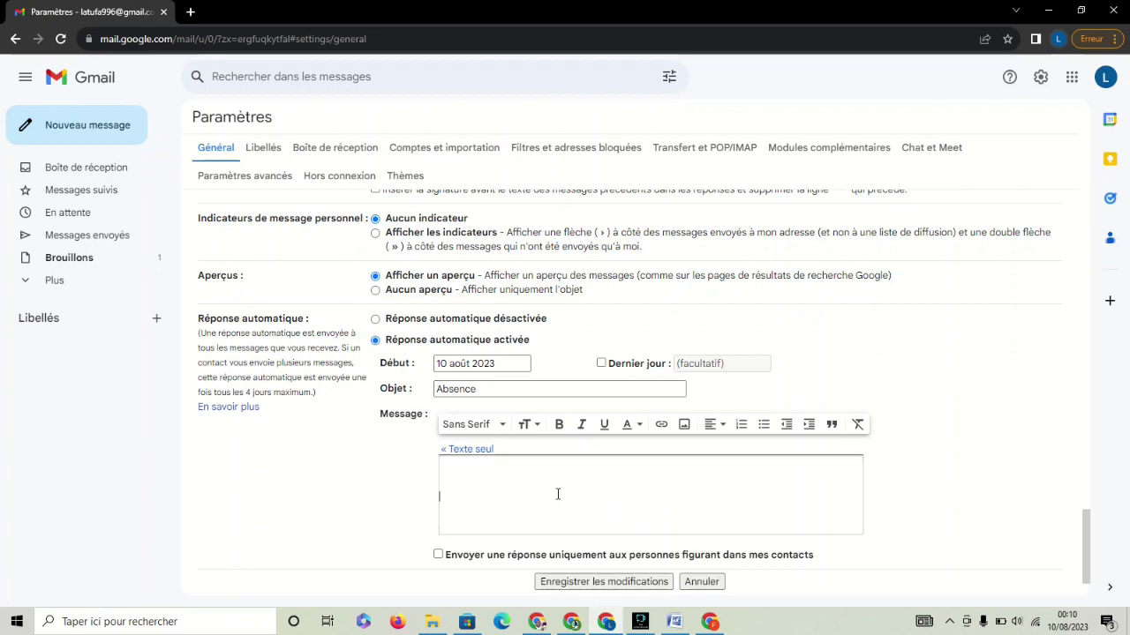
Copy the whole closure notice text from the Word document and return to Gmail.
{"action": "left_click", "coordinate": [677, 628]}
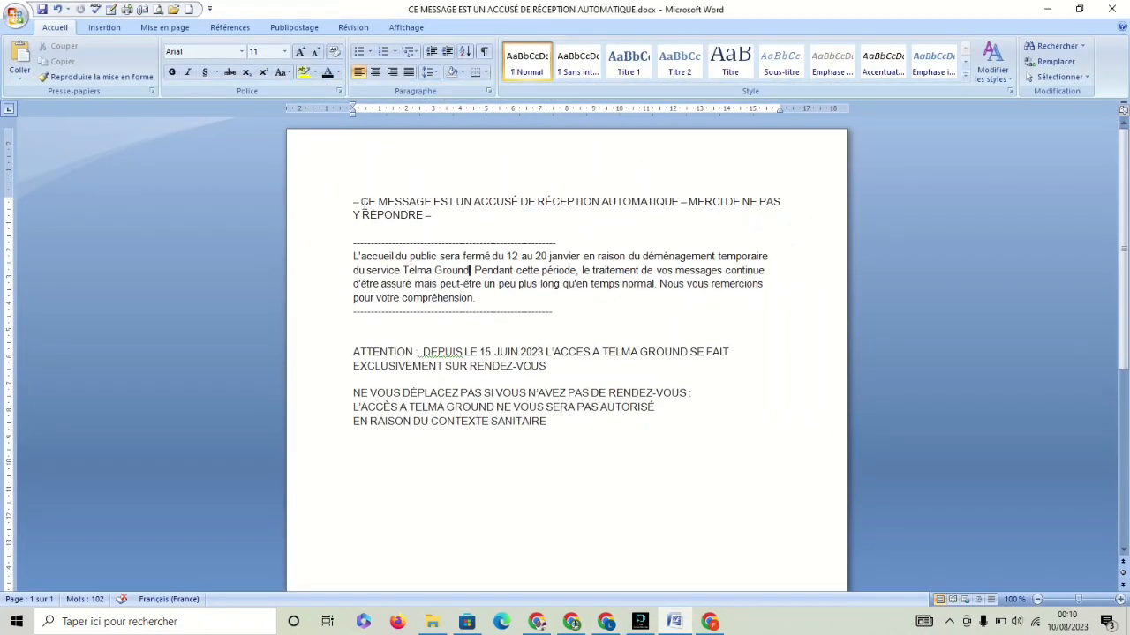
{"action": "left_click_drag", "start_coordinate": [353, 202], "coordinate": [531, 470]}
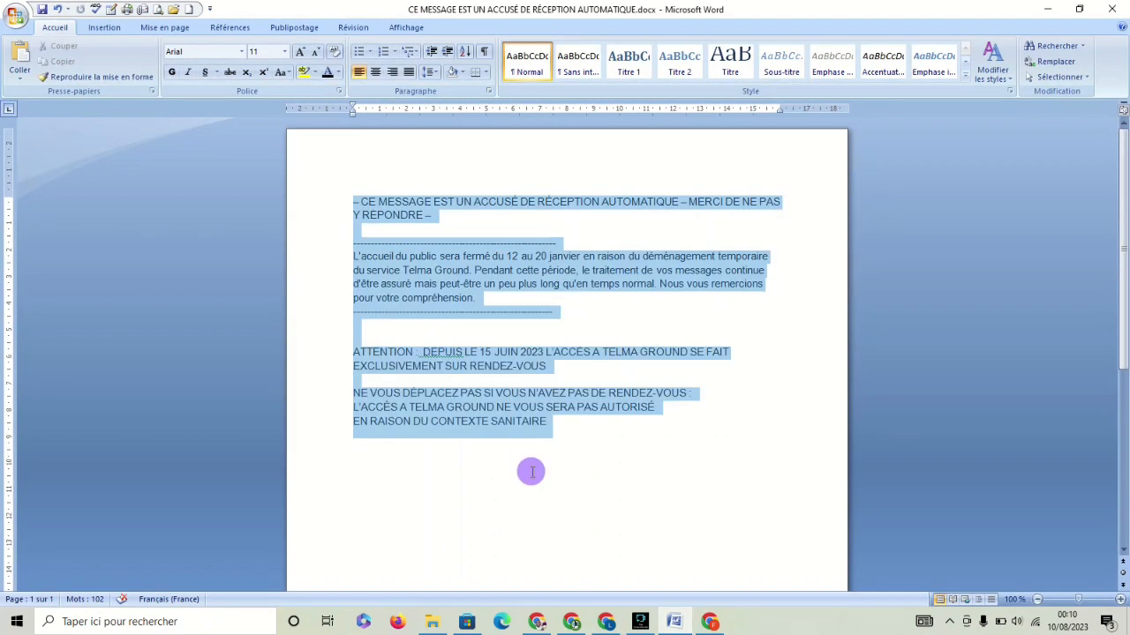
{"action": "key", "text": "ctrl+c"}
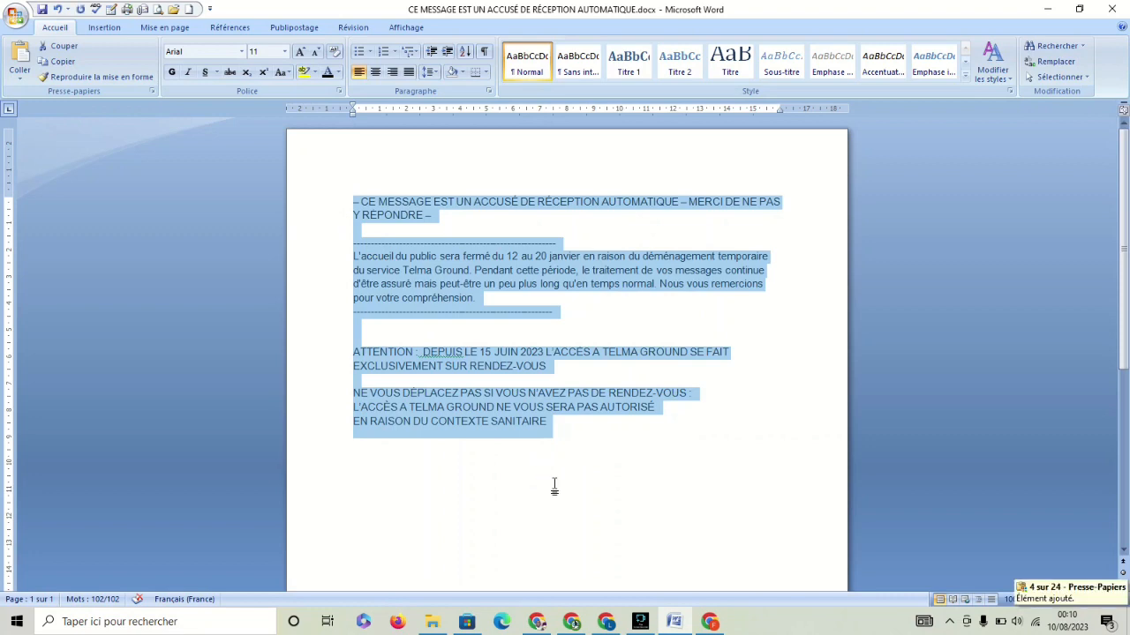
{"action": "left_click", "coordinate": [606, 623]}
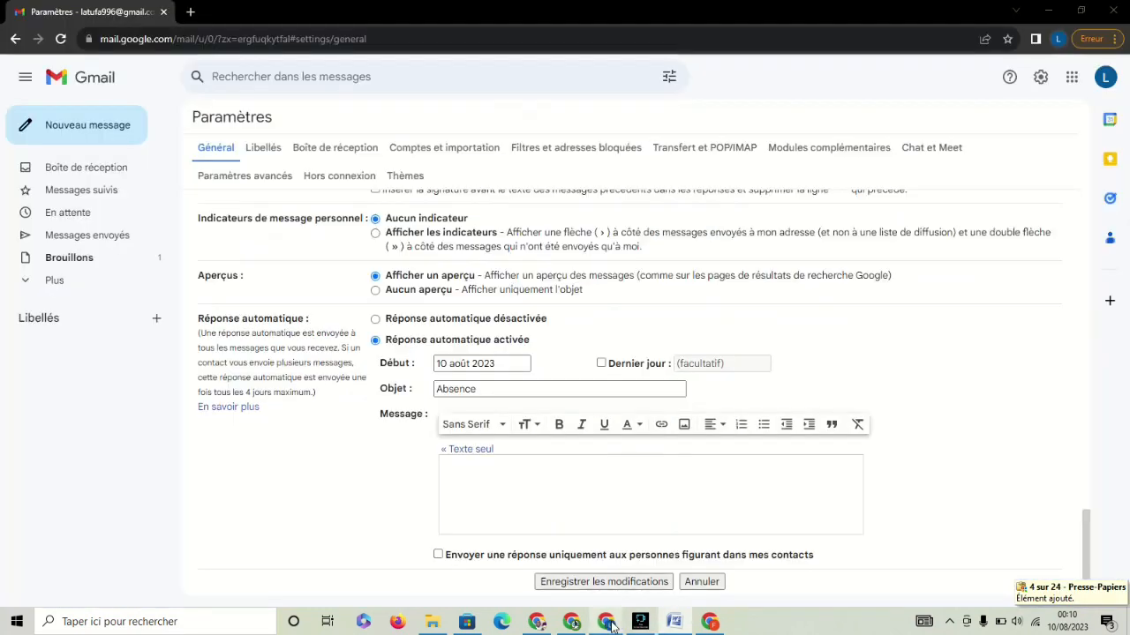
Paste the copied closure notice into the auto-reply message and save the settings.
{"action": "left_click", "coordinate": [471, 483]}
{"action": "key", "text": "ctrl+v"}
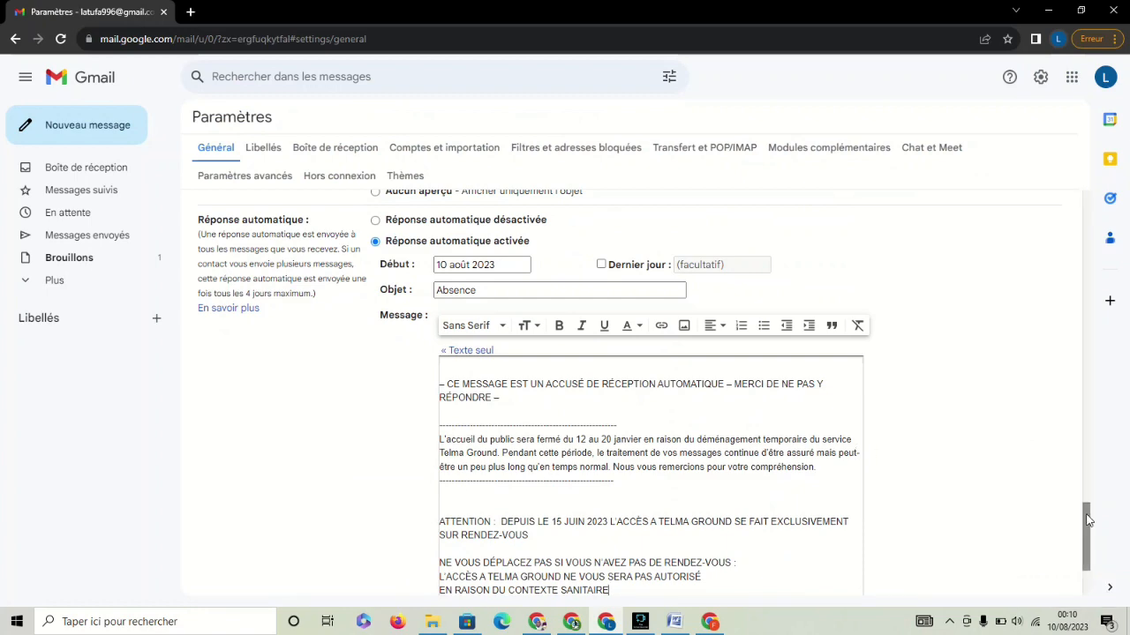
{"action": "scroll", "coordinate": [1085, 530], "scroll_direction": "down", "scroll_amount": 1}
{"action": "mouse_move", "coordinate": [1085, 528]}
{"action": "left_mouse_down"}
{"action": "mouse_move", "coordinate": [1084, 550]}
{"action": "mouse_move", "coordinate": [1085, 467]}
{"action": "mouse_move", "coordinate": [1084, 555]}
{"action": "left_mouse_up"}
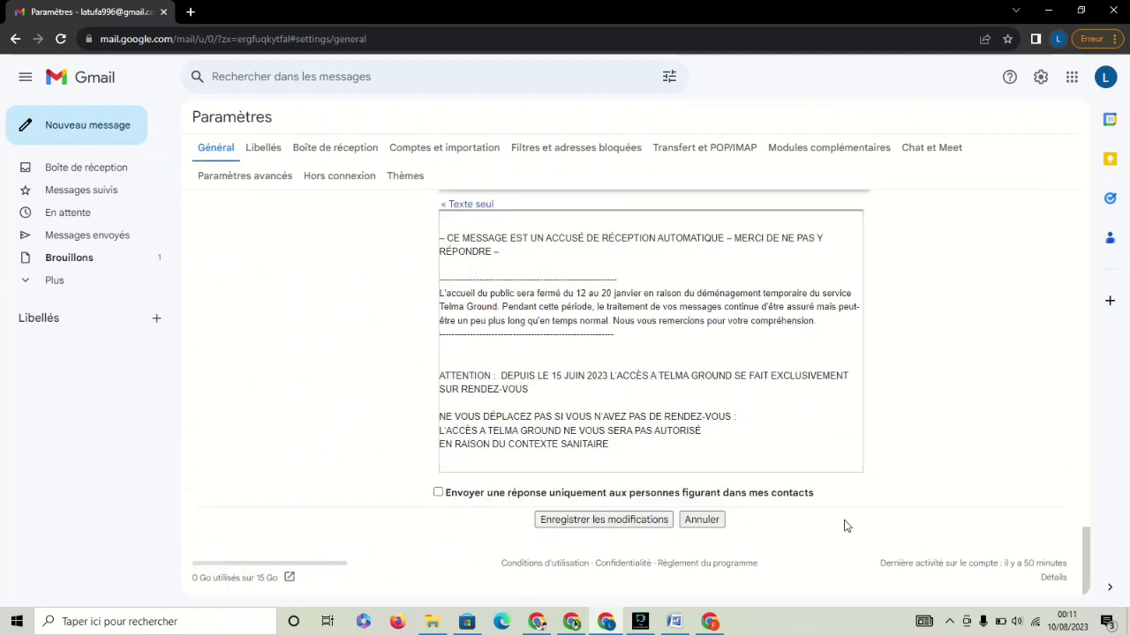
{"action": "left_click", "coordinate": [591, 521]}
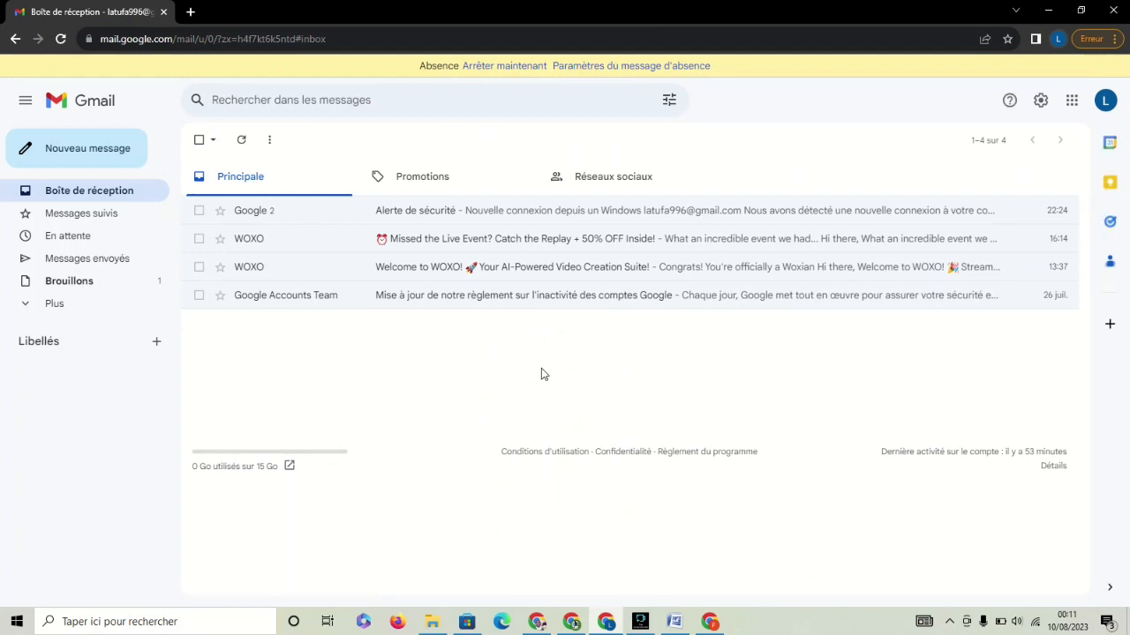
From the account avatar menu, move to the Chrome window signed in to the second Gmail account.
{"action": "mouse_move", "coordinate": [711, 624]}
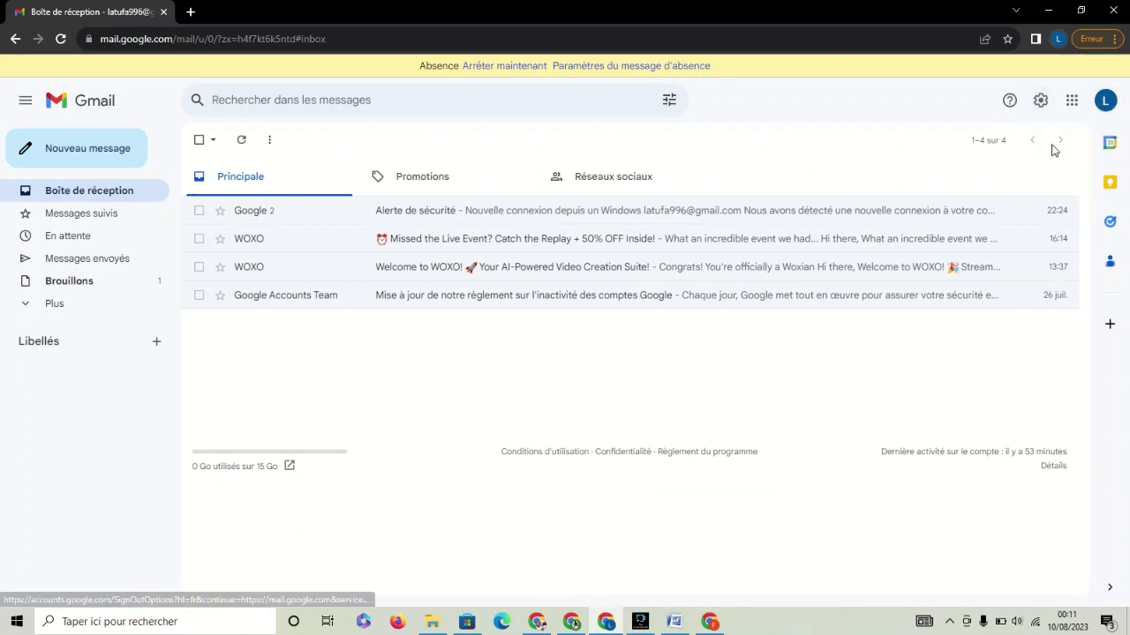
{"action": "left_click", "coordinate": [1106, 103]}
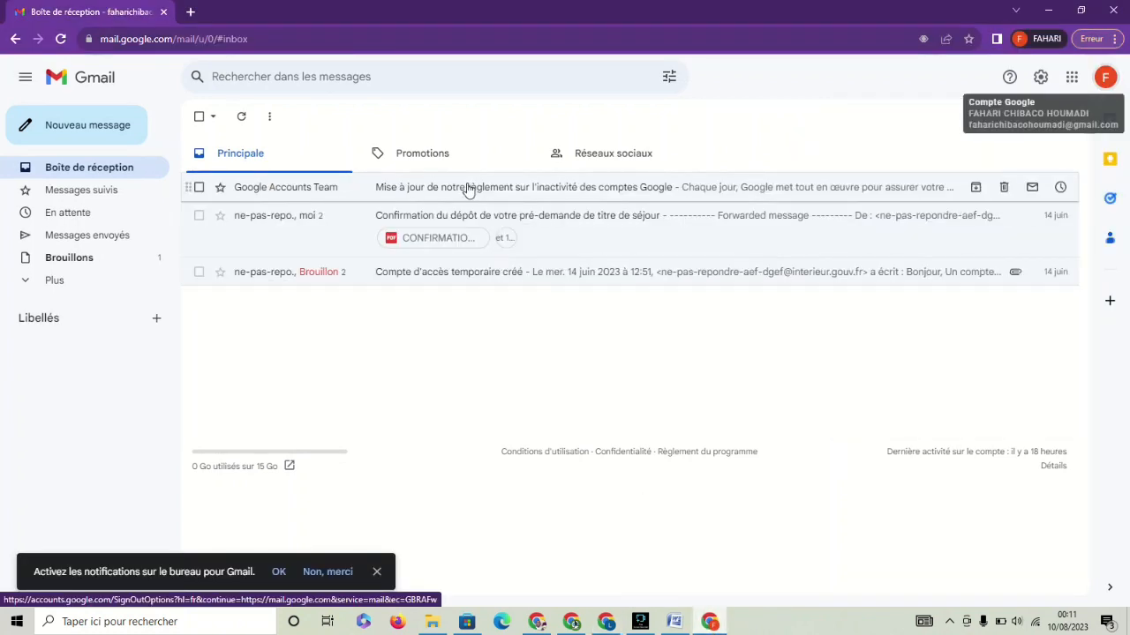
Start a new message addressed to the first account's e-mail with subject 'Info'.
{"action": "left_click", "coordinate": [89, 128]}
{"action": "left_click", "coordinate": [90, 128]}
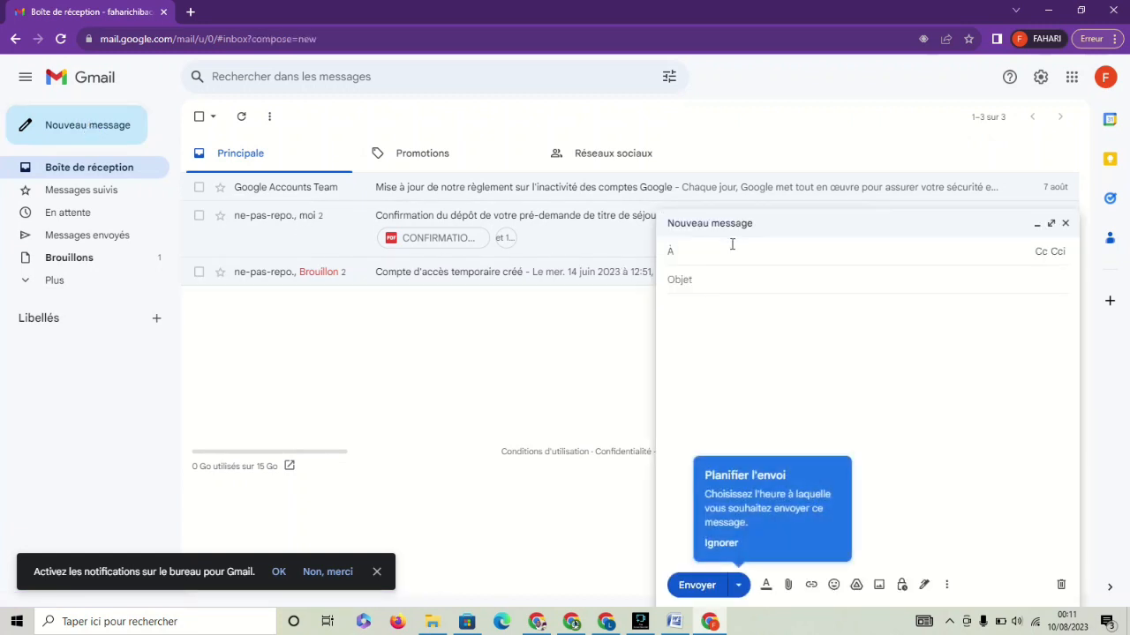
{"action": "left_click", "coordinate": [770, 287]}
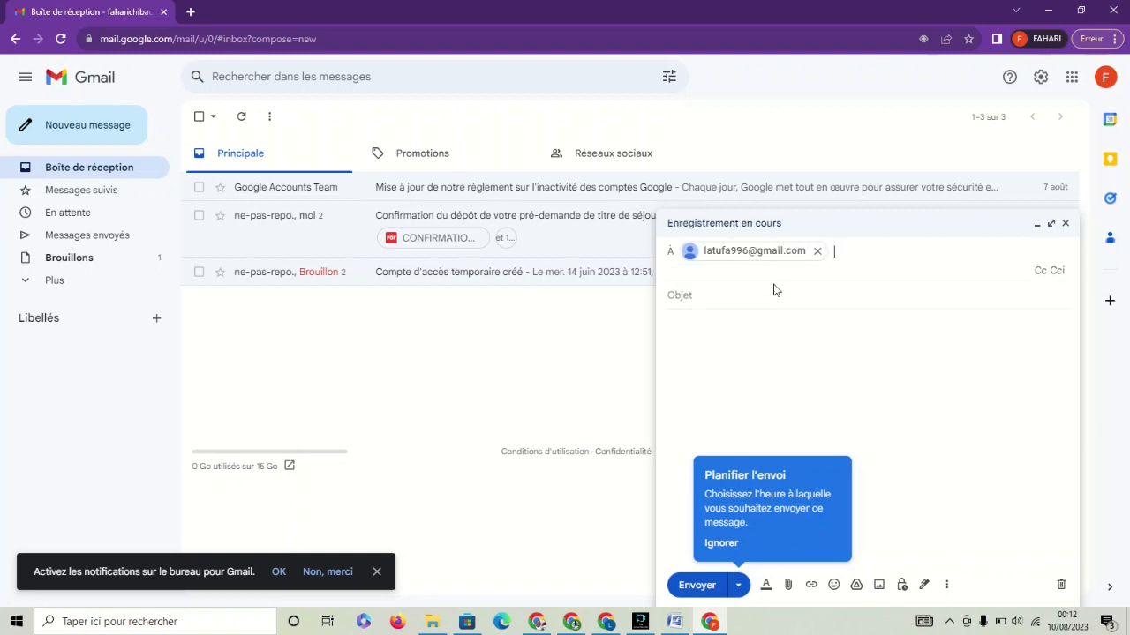
{"action": "left_click", "coordinate": [731, 295]}
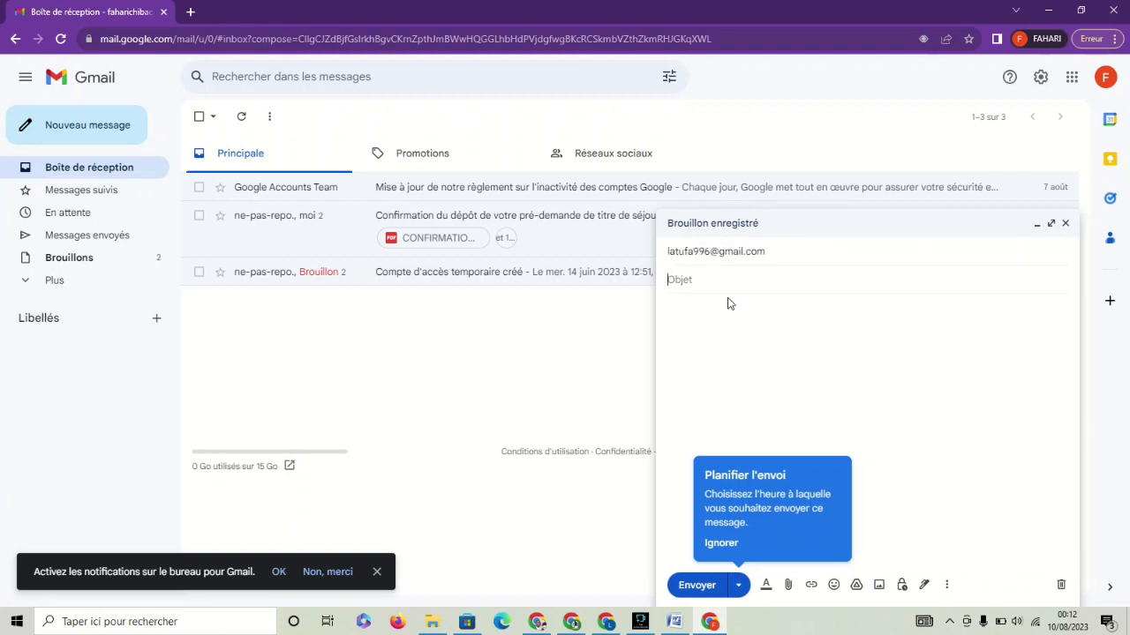
{"action": "type", "text": "In"}
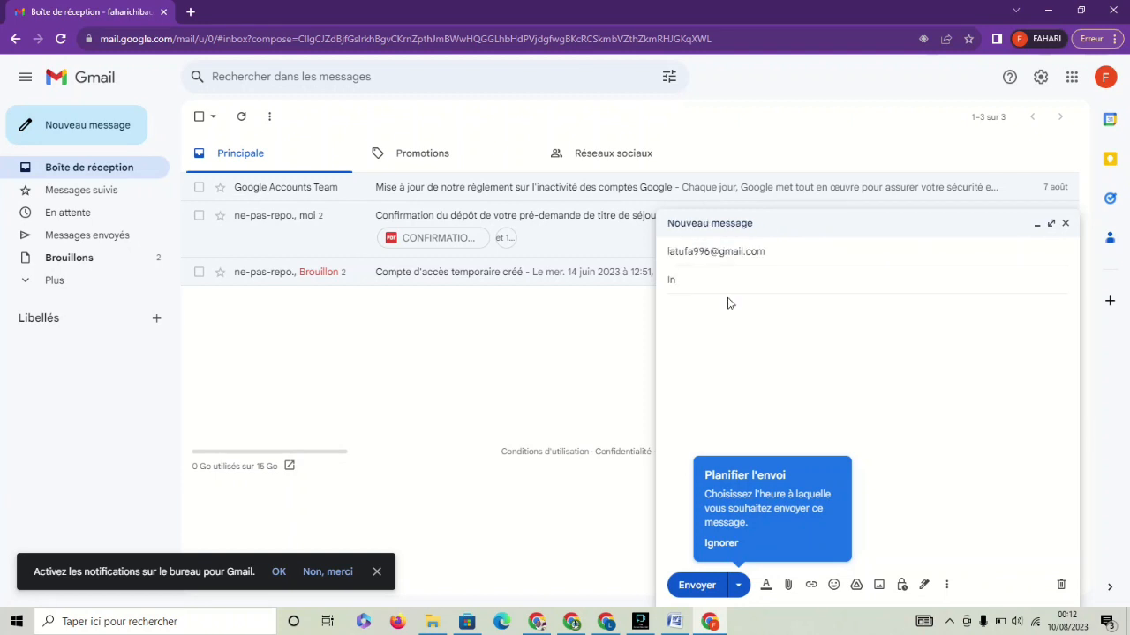
{"action": "type", "text": "fo"}
Write 'Bonjour, Monsieur' in the body and send the message.
{"action": "left_click", "coordinate": [716, 323]}
{"action": "type", "text": "onjour"}
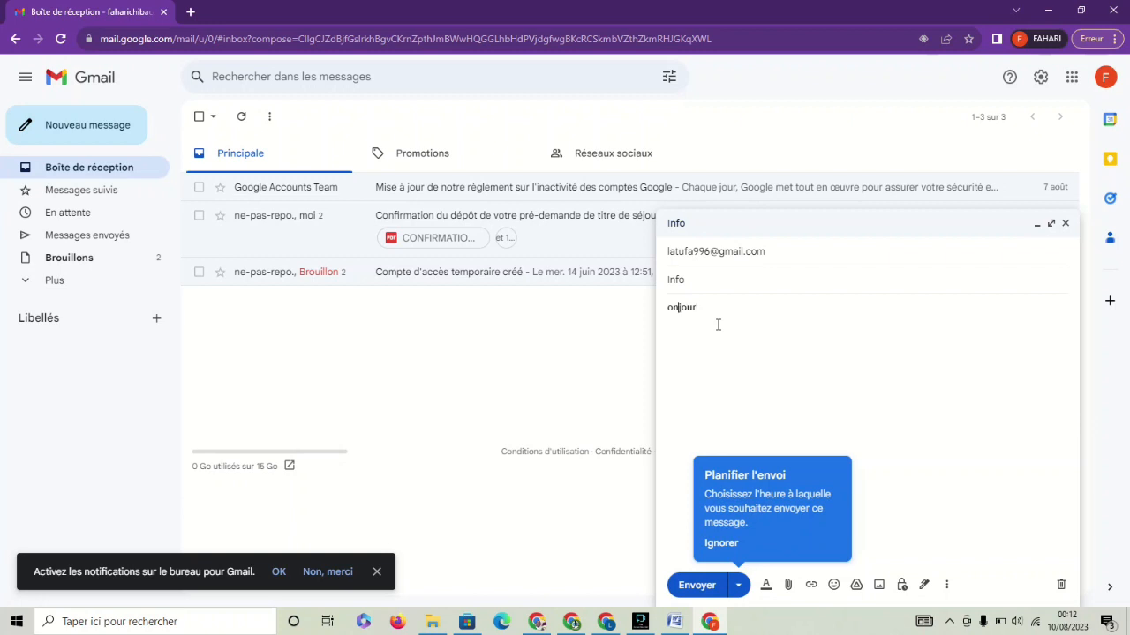
{"action": "key", "text": "Left"}
{"action": "key", "text": "Left"}
{"action": "type", "text": "B"}
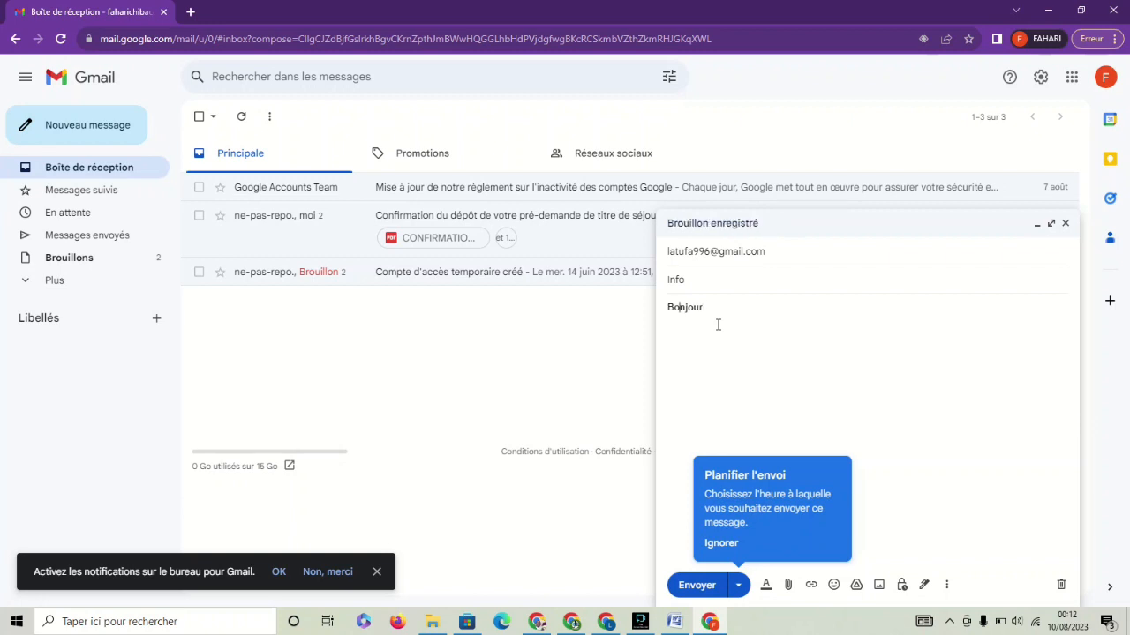
{"action": "type", "text": ","}
{"action": "type", "text": "Mons"}
{"action": "type", "text": "ieu"}
{"action": "type", "text": "ur"}
{"action": "key", "text": "BackSpace"}
{"action": "key", "text": "BackSpace"}
{"action": "key", "text": "BackSpace"}
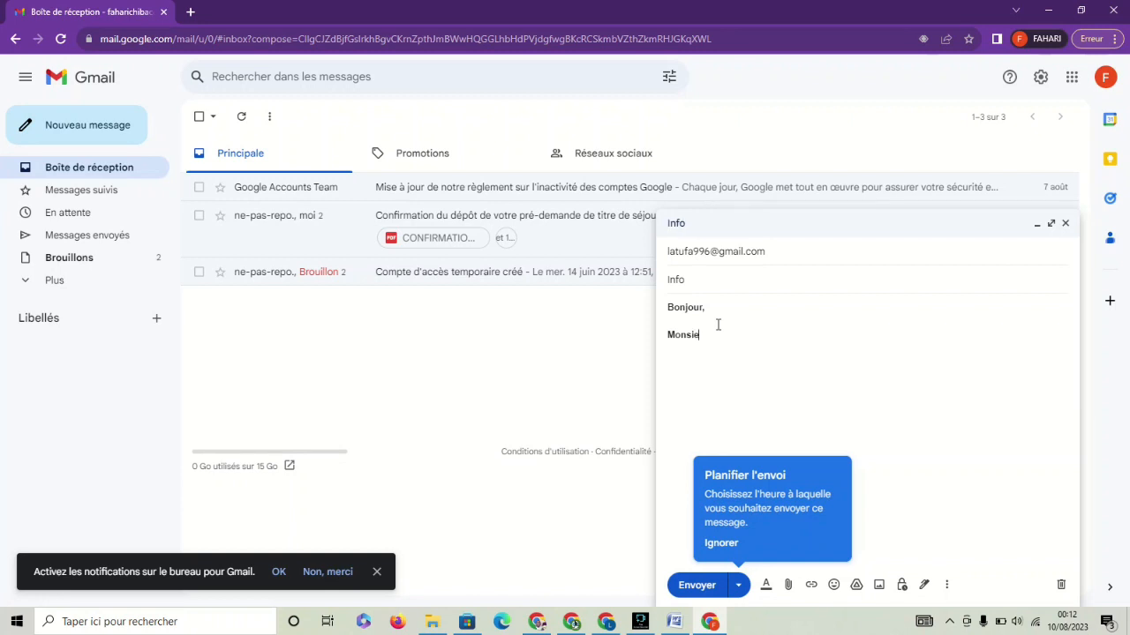
{"action": "type", "text": "ur"}
{"action": "left_click", "coordinate": [832, 407]}
{"action": "left_click", "coordinate": [697, 586]}
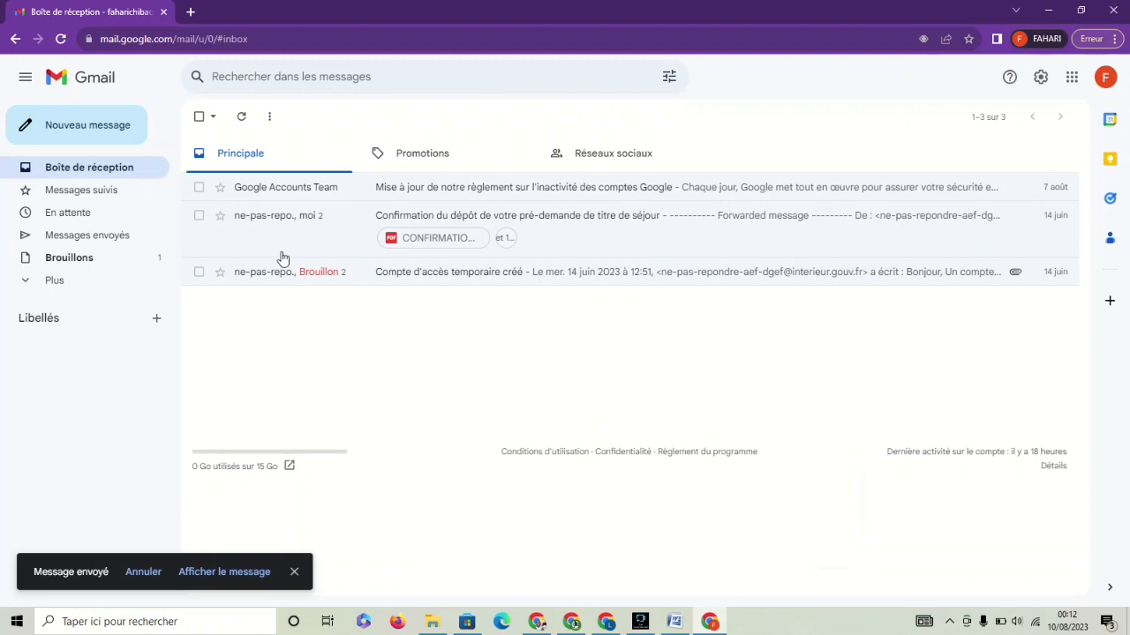
Refresh the inbox and allow Gmail desktop notifications in the browser.
{"action": "left_click", "coordinate": [245, 118]}
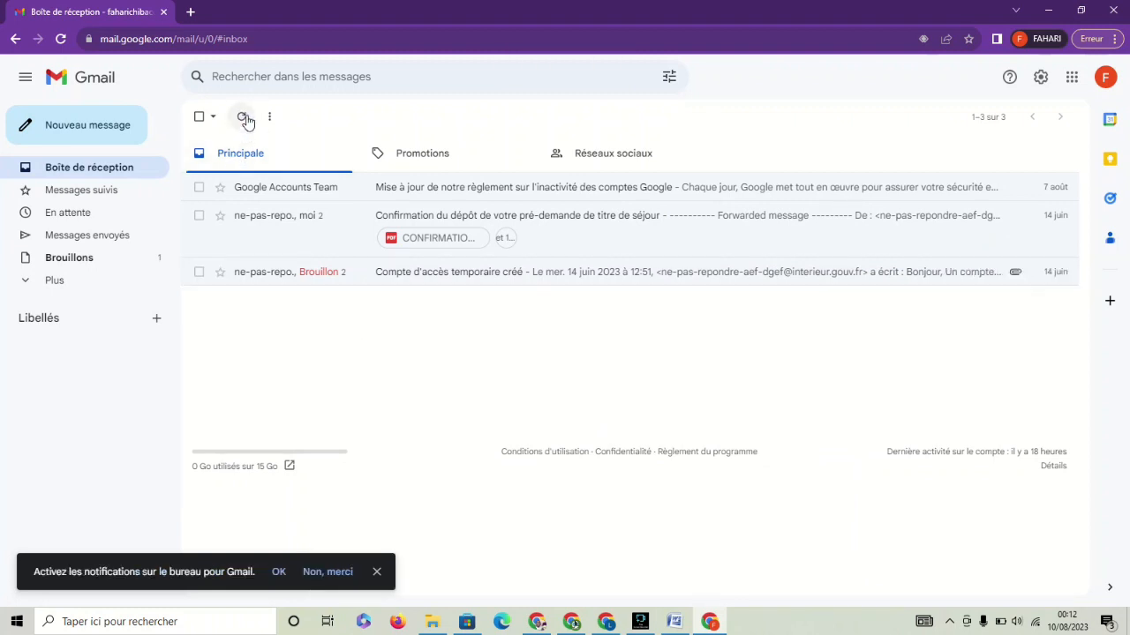
{"action": "left_click", "coordinate": [244, 119]}
{"action": "left_click", "coordinate": [243, 120]}
{"action": "left_click", "coordinate": [279, 572]}
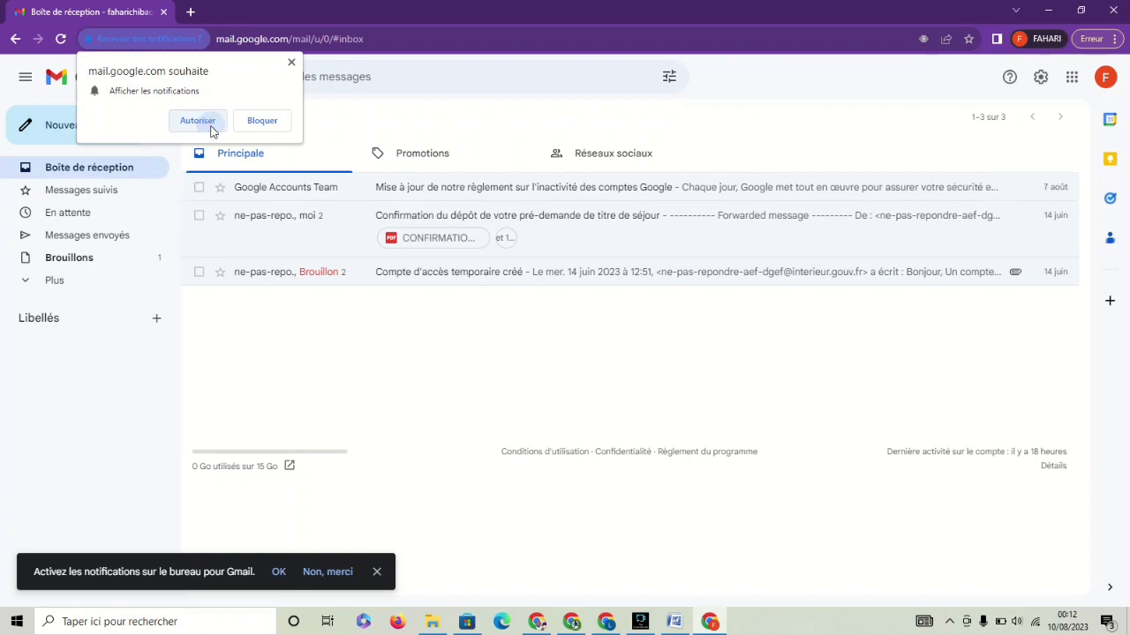
{"action": "left_click", "coordinate": [199, 121]}
Refresh again and open the received 'Absence Re: Info' auto-reply.
{"action": "left_click", "coordinate": [385, 364]}
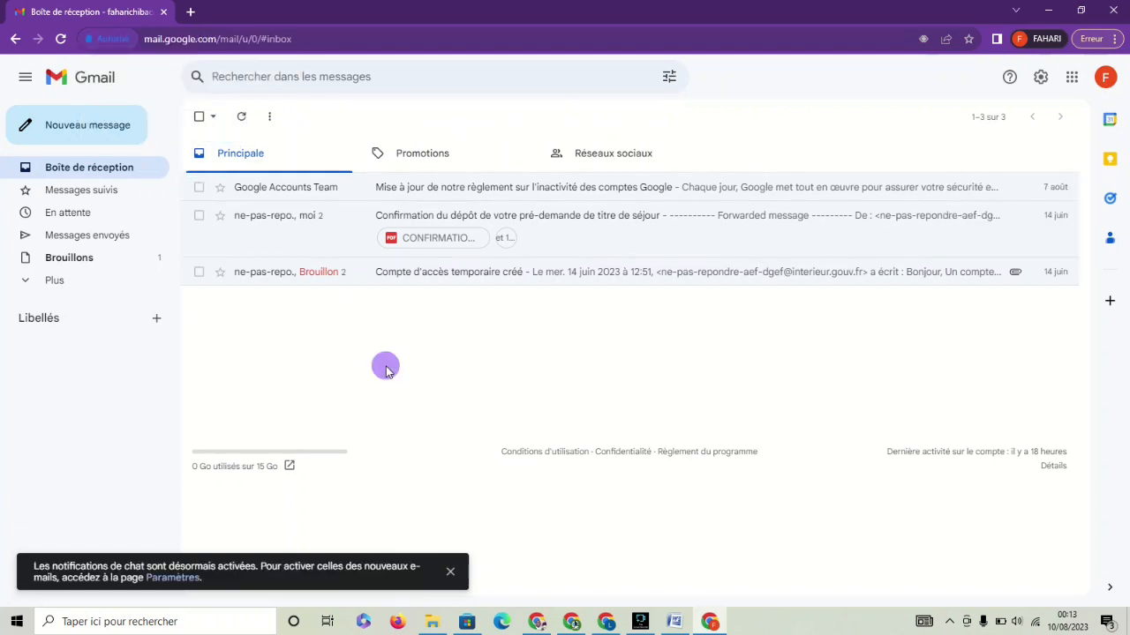
{"action": "left_click", "coordinate": [241, 117]}
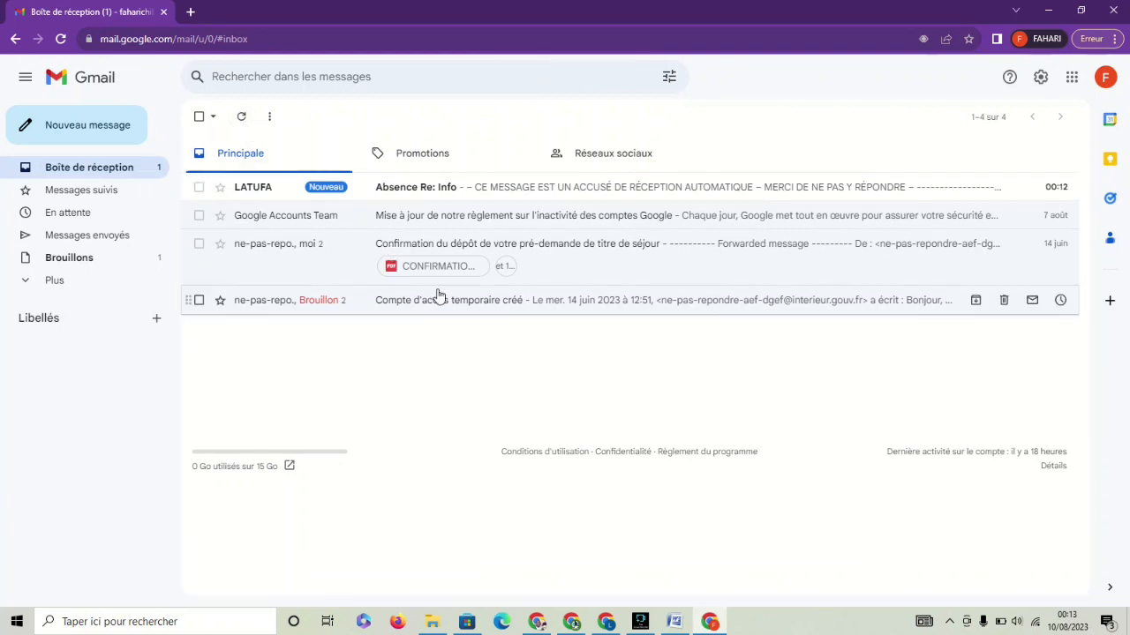
{"action": "left_click", "coordinate": [552, 188]}
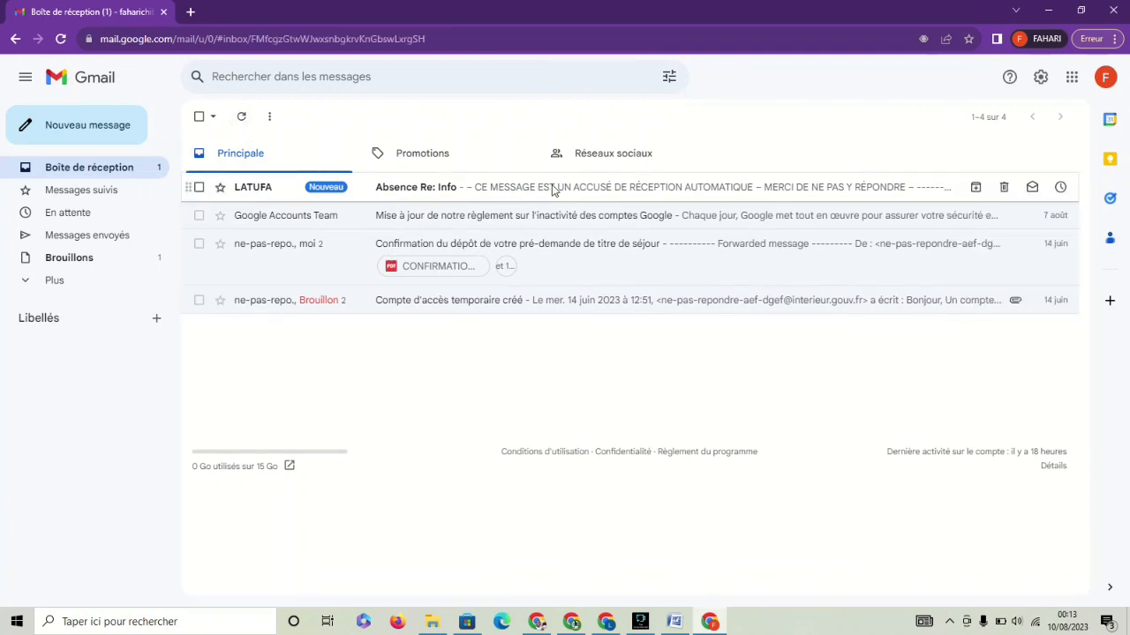